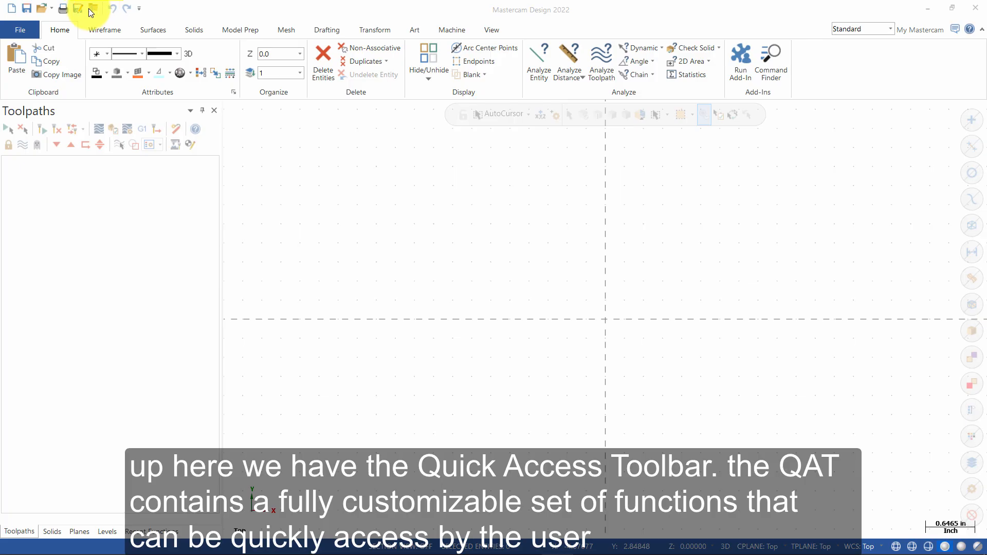
# Step: Examine the file information page and the commands in the Wireframe, Surfaces and Solids groups, ending on the Home commands
pyautogui.click(18, 31)
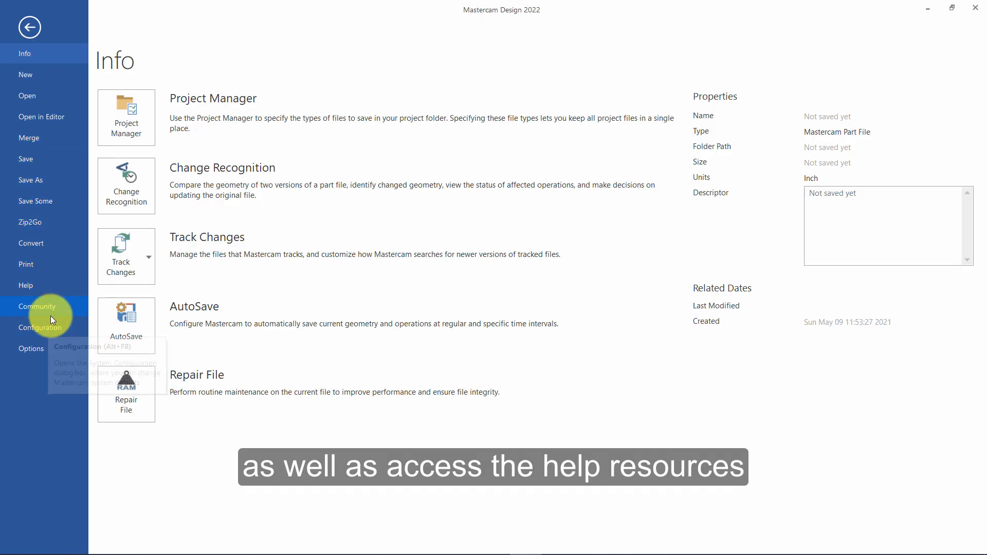
pyautogui.click(31, 27)
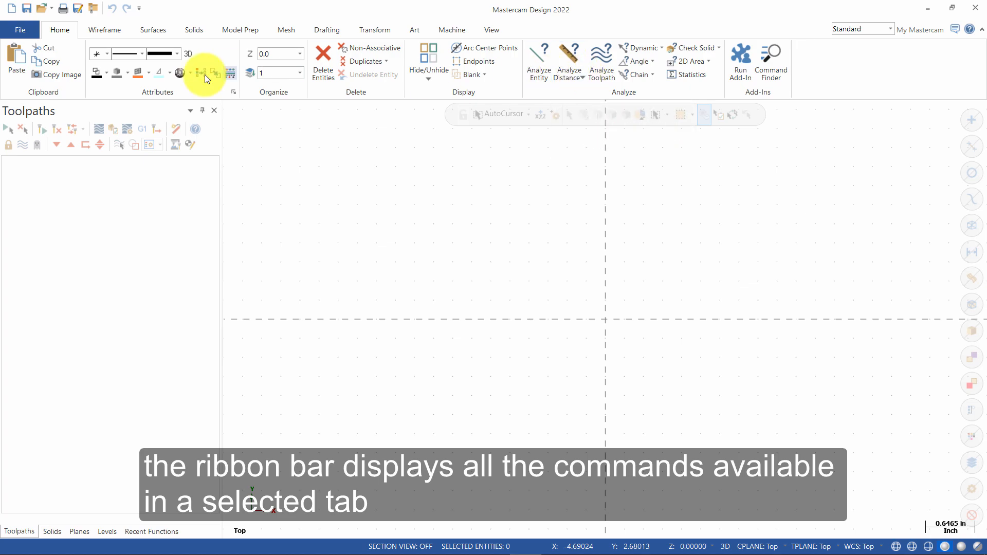
pyautogui.click(98, 32)
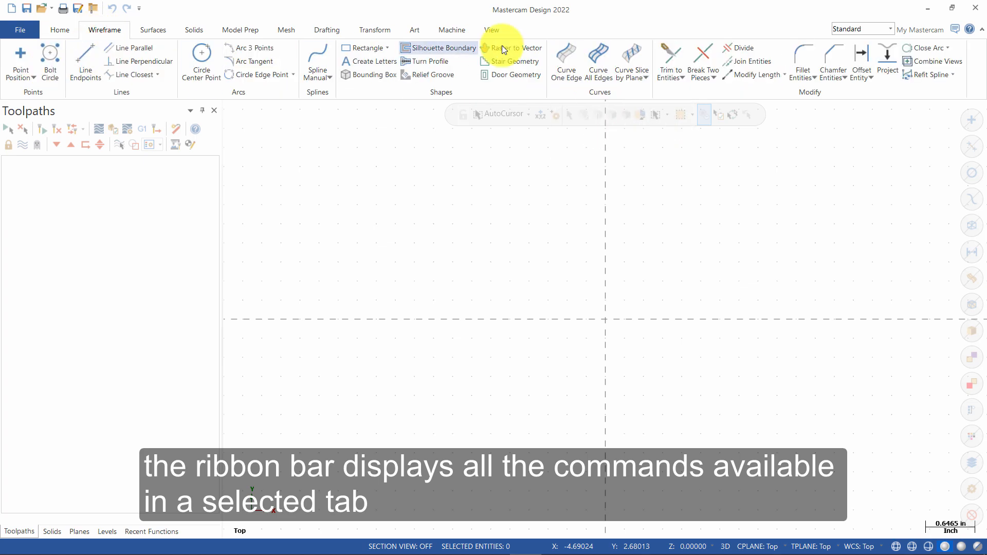
pyautogui.click(190, 30)
pyautogui.click(151, 31)
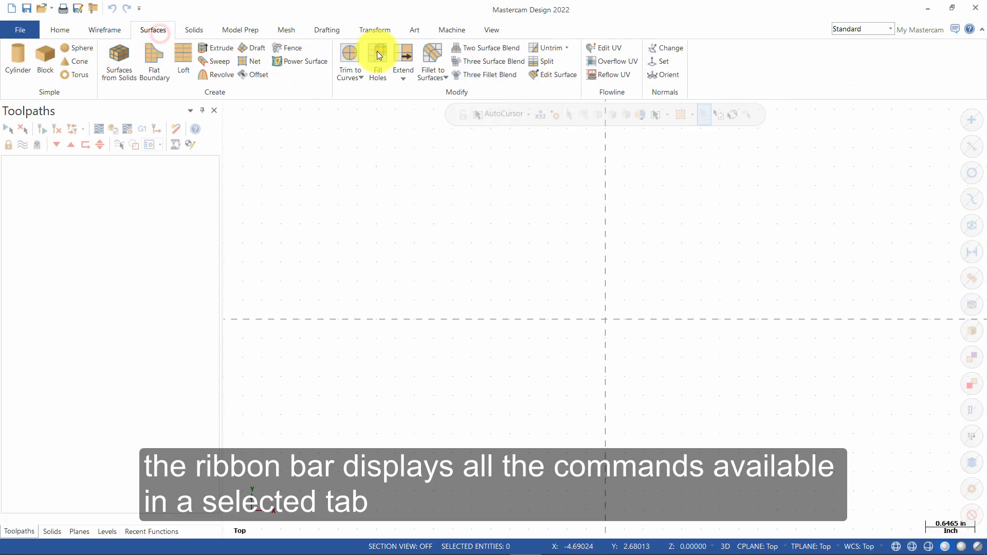
pyautogui.click(192, 30)
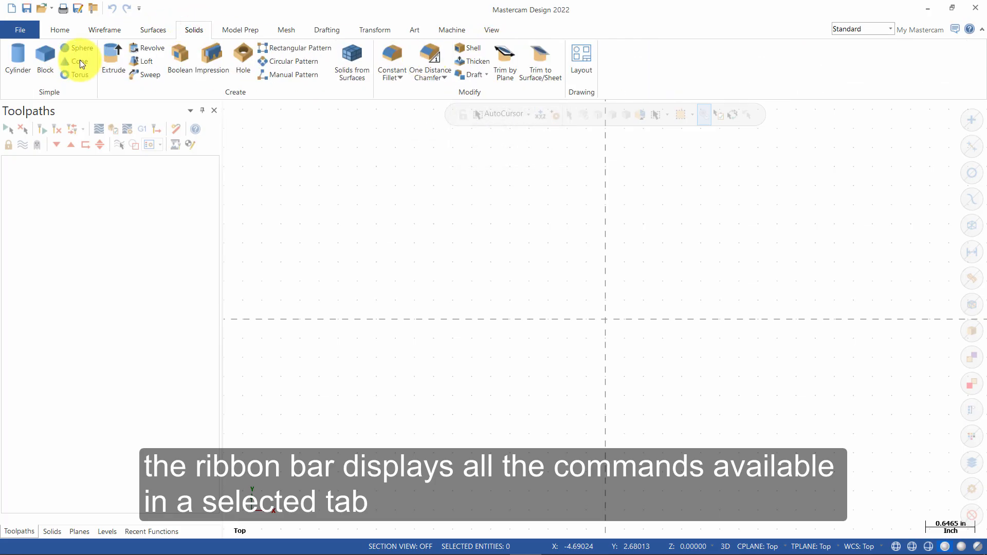
pyautogui.click(77, 38)
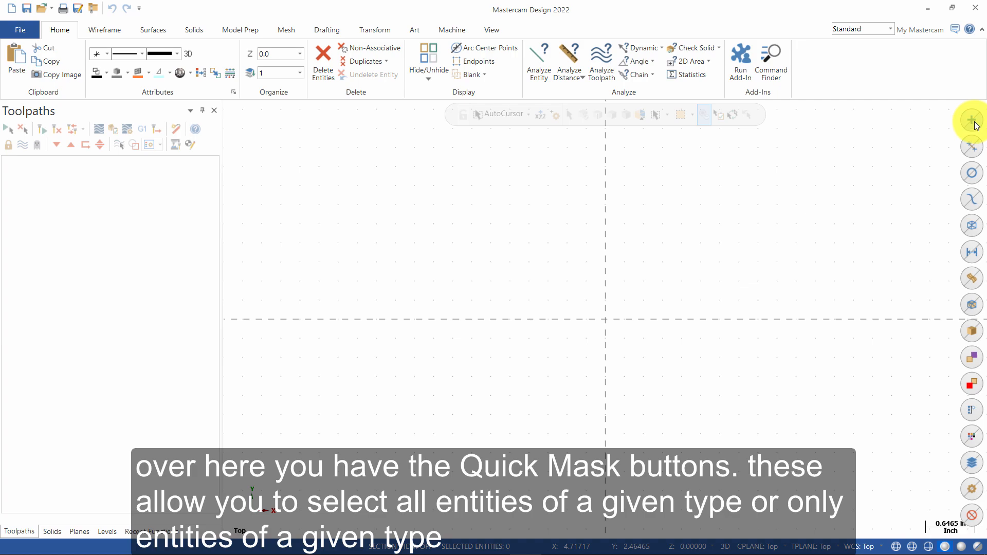
# Step: Examine the graphics area's context menu and the Solids, Planes, Levels and Recent Functions managers
pyautogui.rightClick(655, 221)
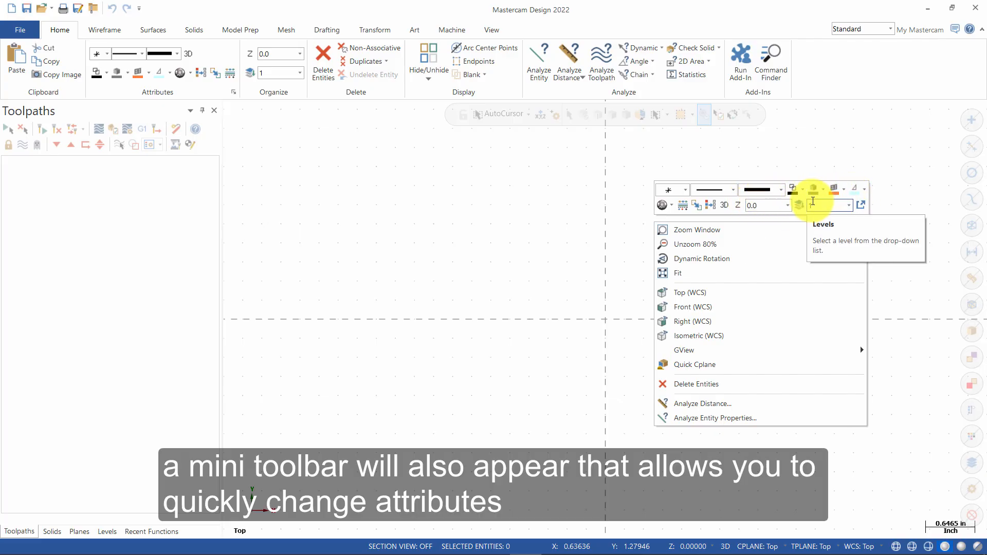
pyautogui.click(539, 166)
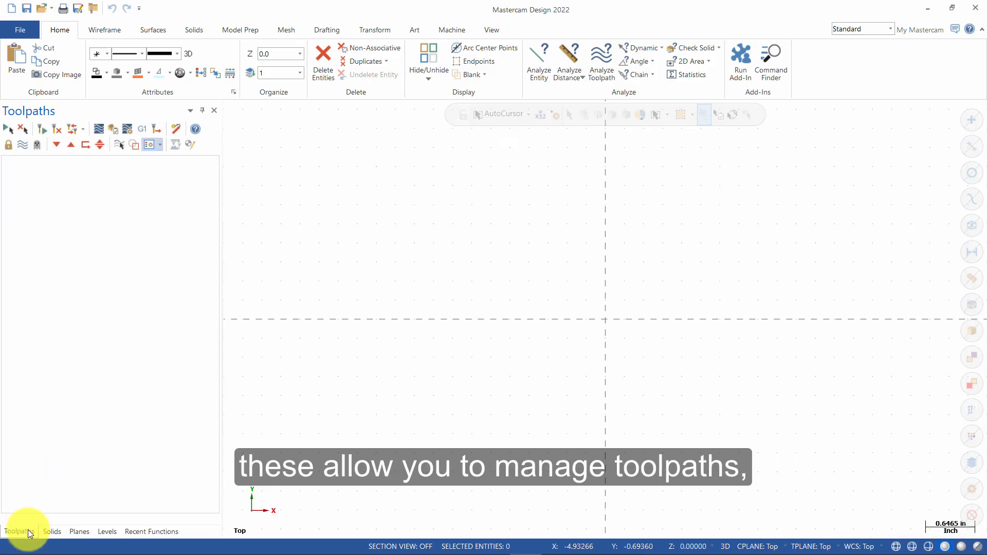
pyautogui.click(49, 532)
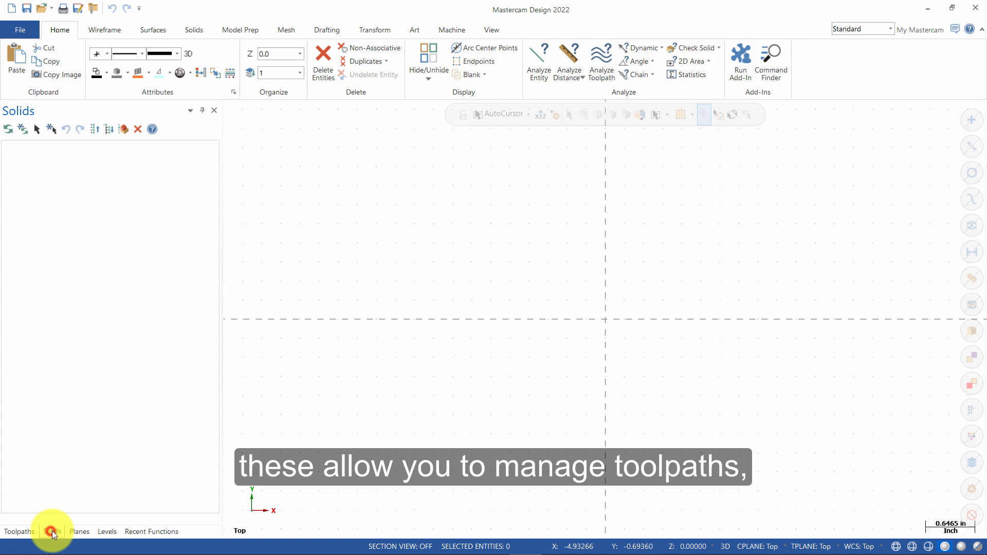
pyautogui.click(79, 532)
pyautogui.click(113, 533)
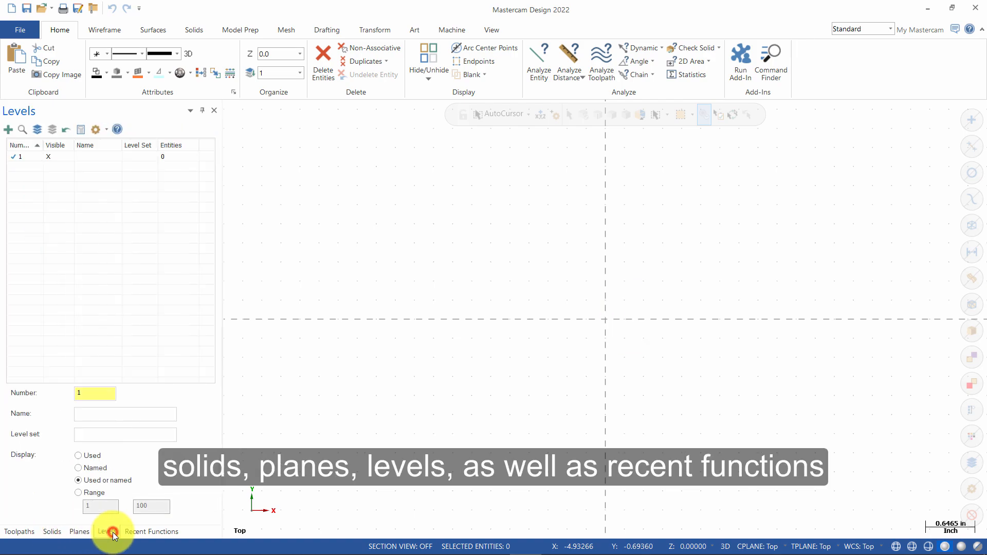
pyautogui.click(141, 532)
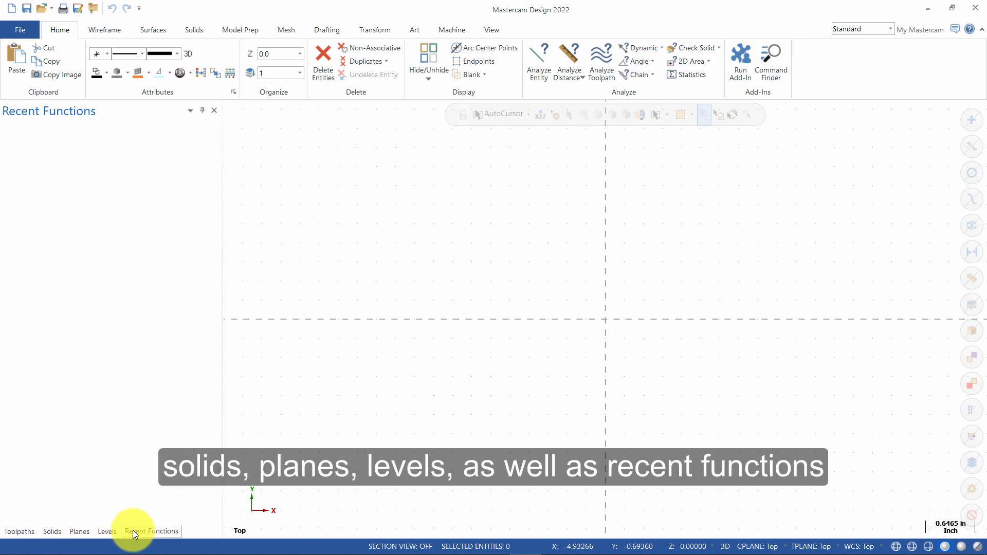
pyautogui.click(269, 225)
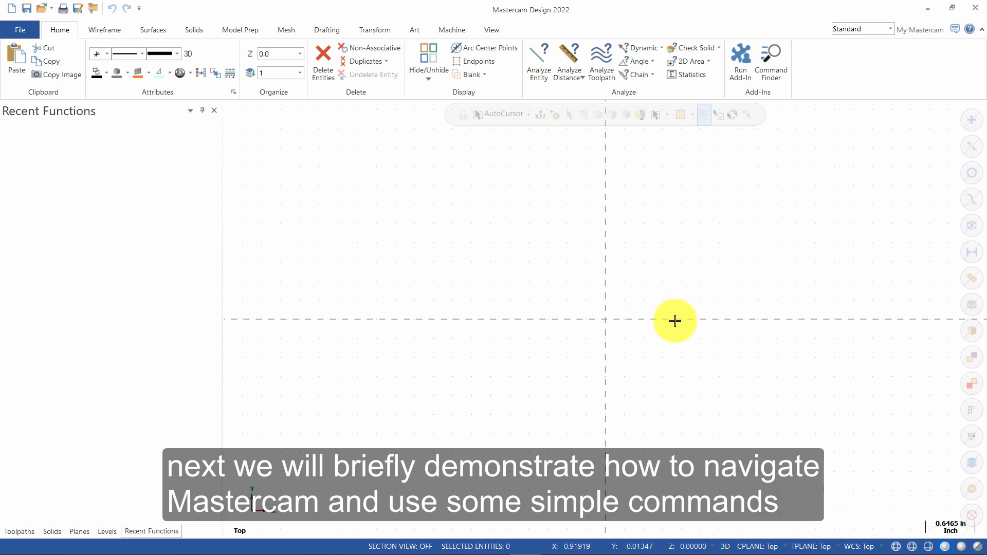
# Step: Draw two freeform lines with Line Endpoints above the horizontal axis, about 2.04 in at 21° and about 1.30 in at 296°
pyautogui.click(103, 29)
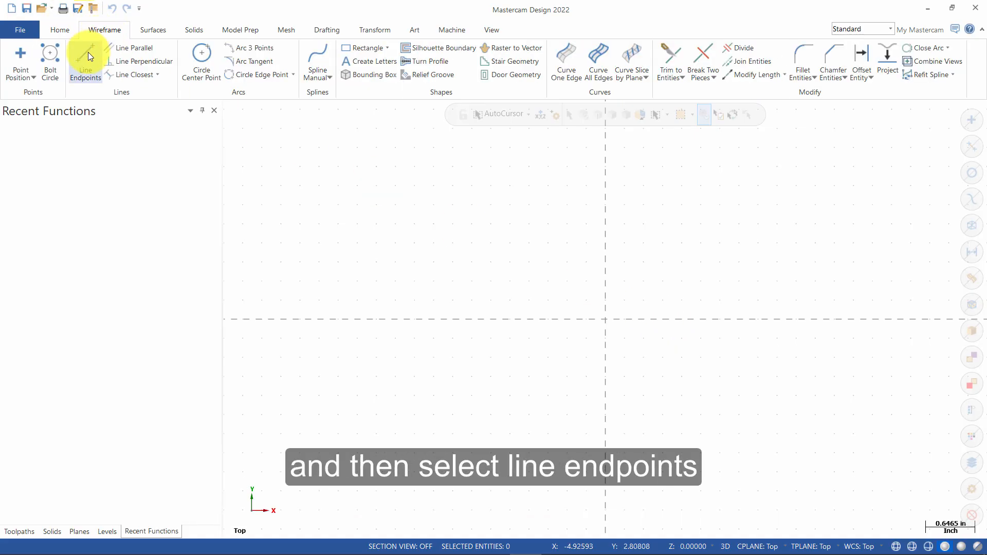
pyautogui.click(88, 51)
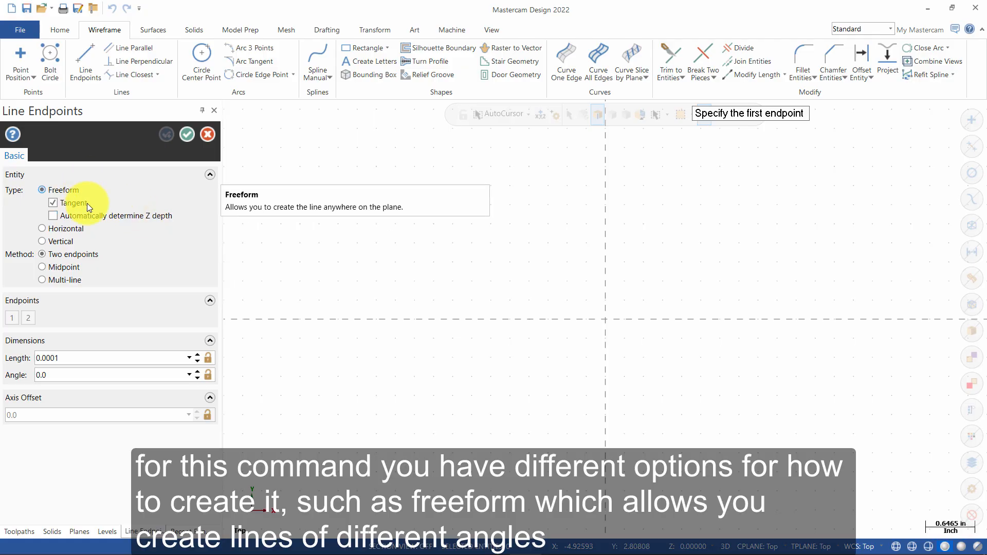
pyautogui.click(354, 249)
pyautogui.click(499, 193)
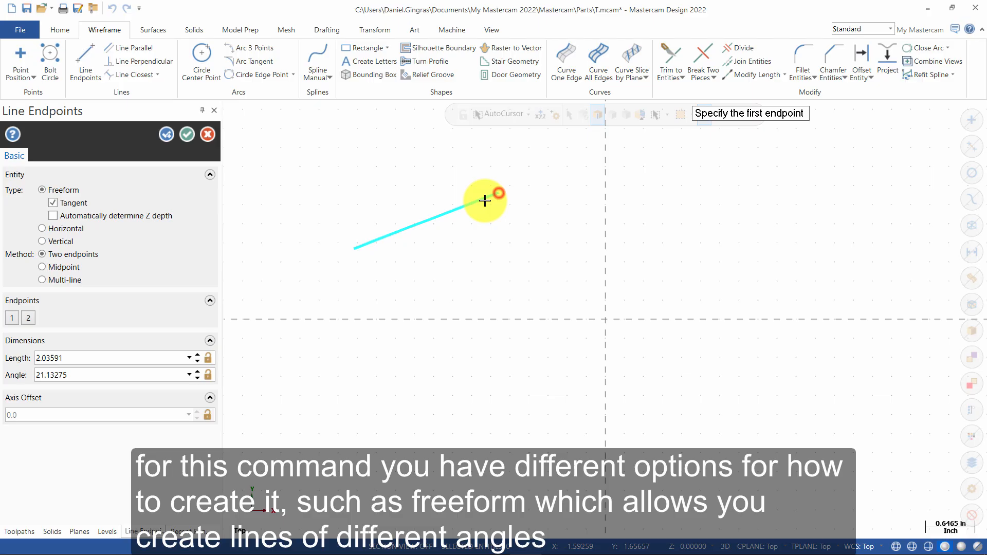
pyautogui.click(747, 179)
pyautogui.click(790, 267)
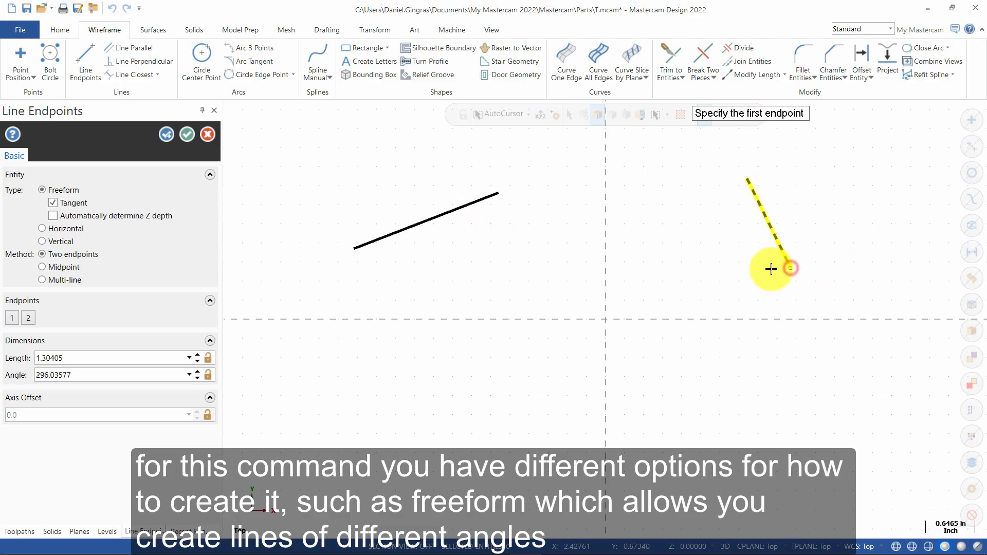
# Step: Draw a horizontal line about 3.38 in long above the X axis and a vertical line about 1.95 in long crossing it
pyautogui.click(61, 229)
pyautogui.click(351, 280)
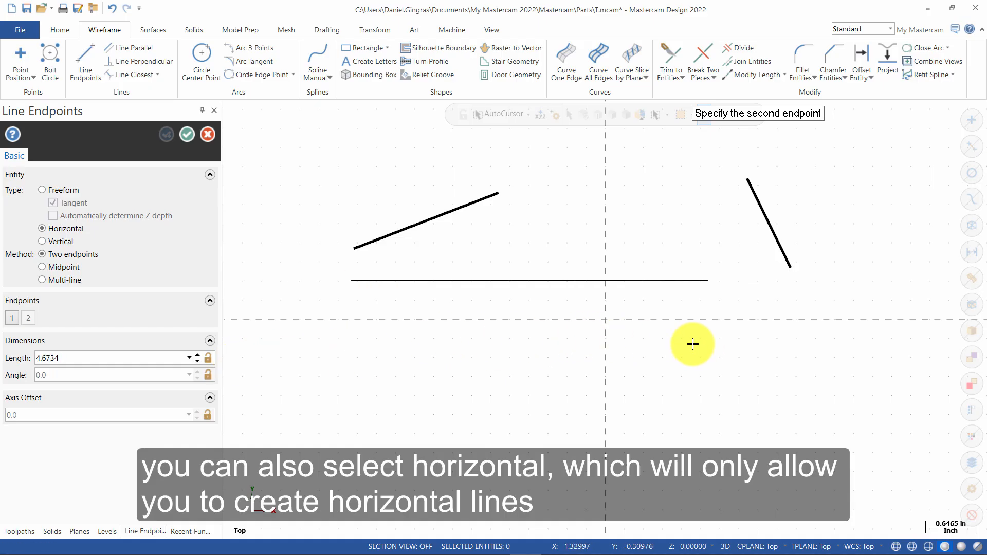
pyautogui.click(608, 370)
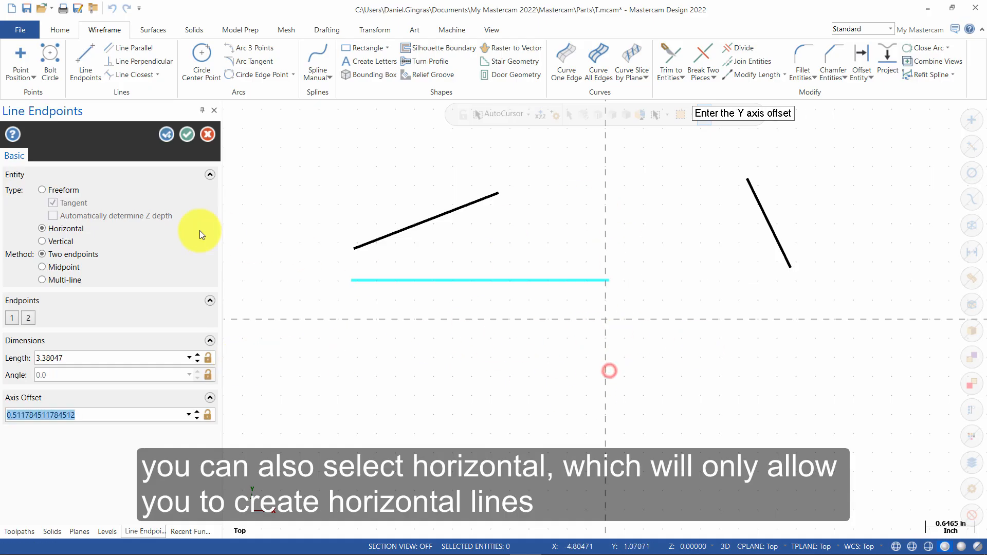
pyautogui.click(62, 241)
pyautogui.click(556, 386)
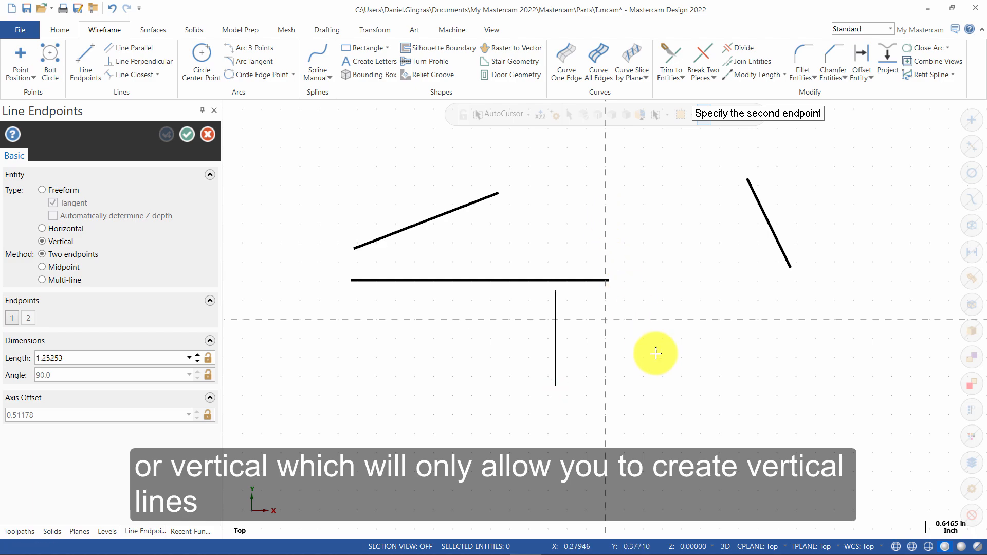
pyautogui.click(635, 237)
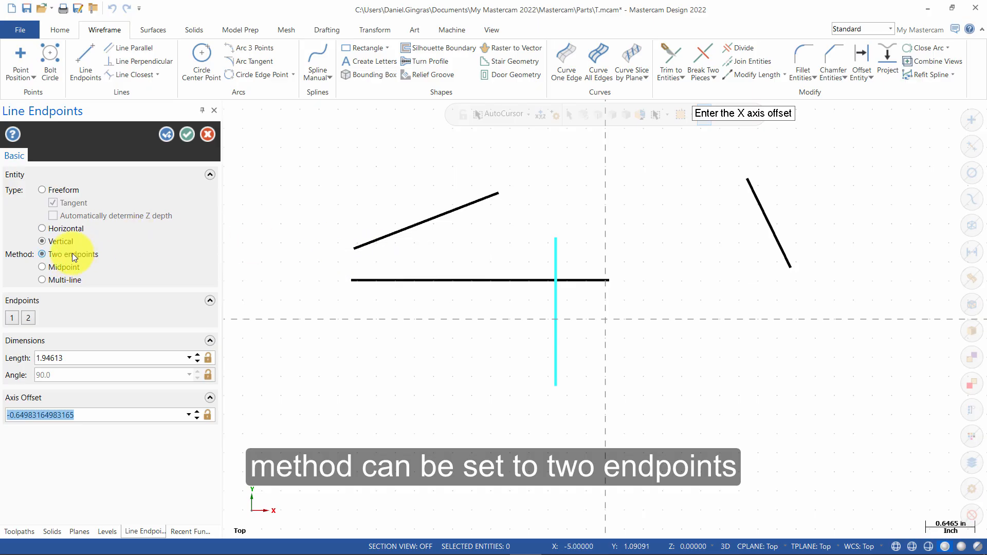
# Step: Draw a freeform two-endpoint line about 4.57 in long at about 349° below the other lines
pyautogui.click(67, 190)
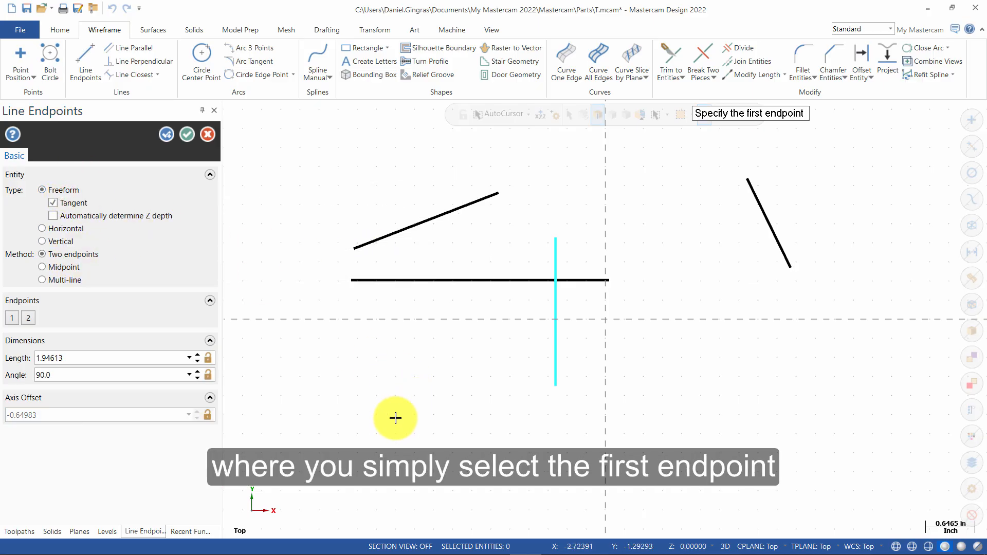
pyautogui.click(306, 361)
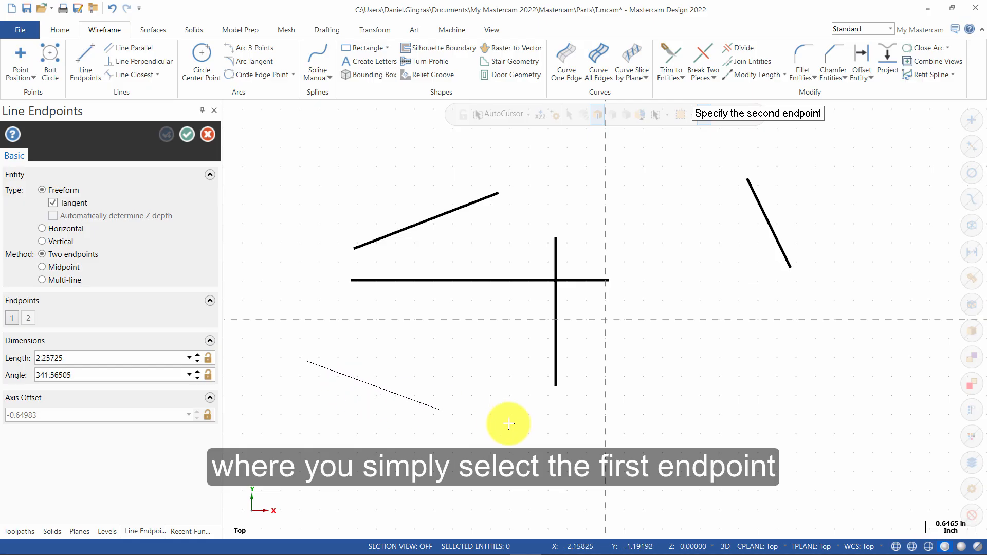
pyautogui.click(649, 429)
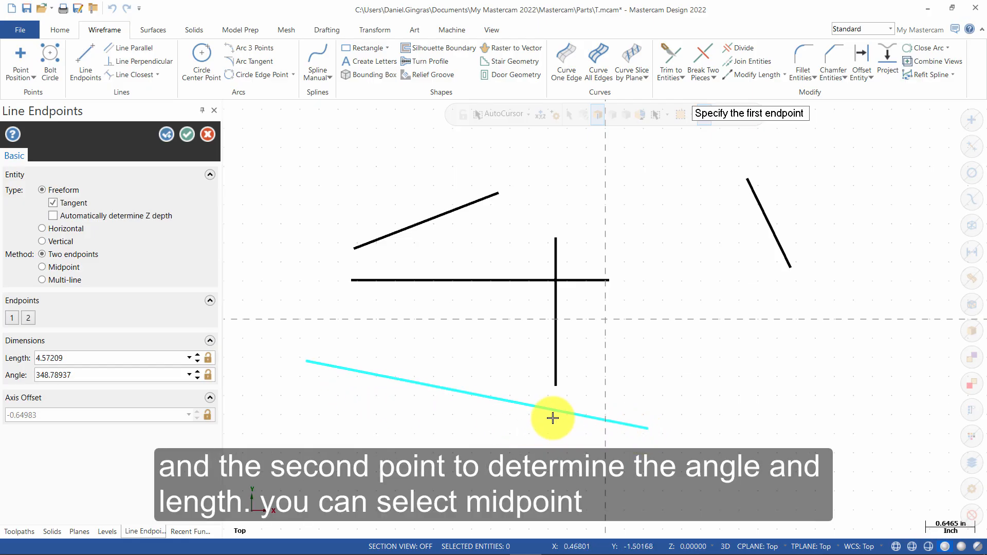
# Step: Draw a line from its midpoint, about 2.87 in long at about 213°, crossing the short steep line
pyautogui.click(60, 267)
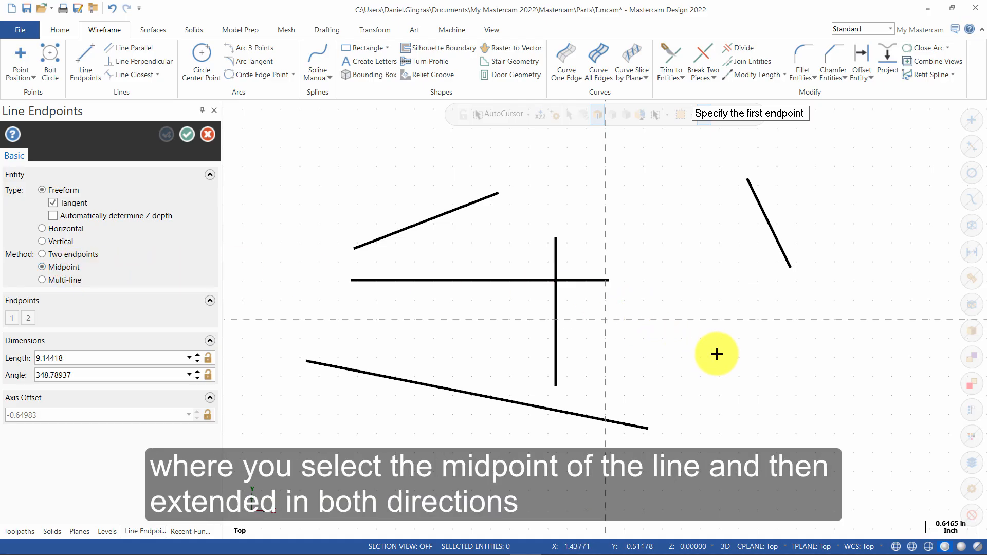
pyautogui.click(702, 280)
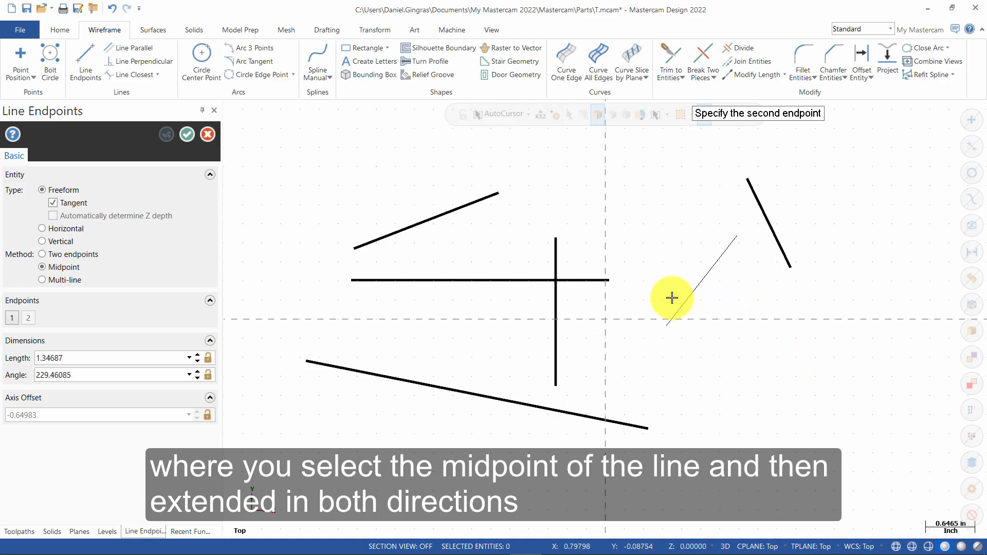
pyautogui.click(610, 338)
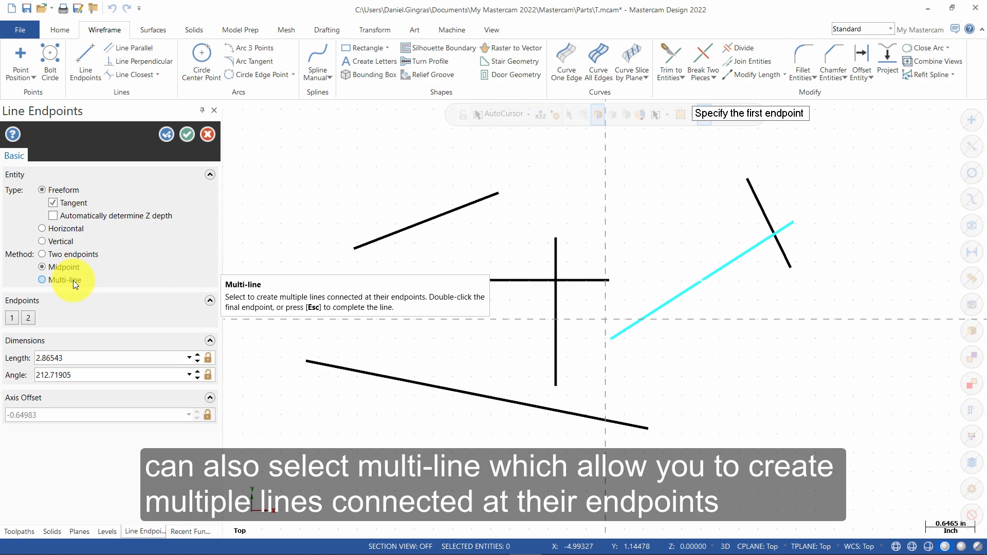
# Step: Draw a multi-line chain of five connected segments around the midpoint line, ending with a segment about 2.02 in long at 78°, and accept it
pyautogui.click(42, 279)
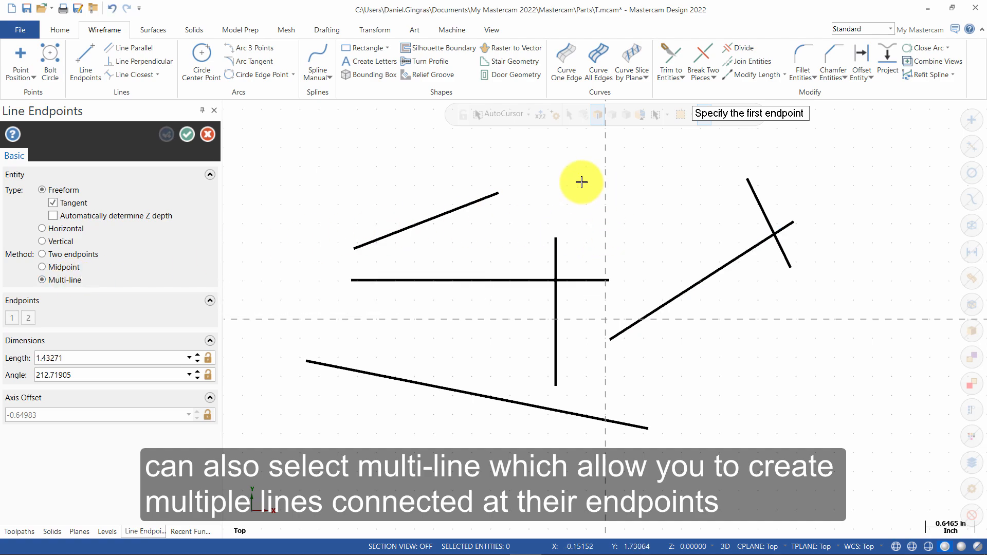
pyautogui.click(539, 171)
pyautogui.click(670, 192)
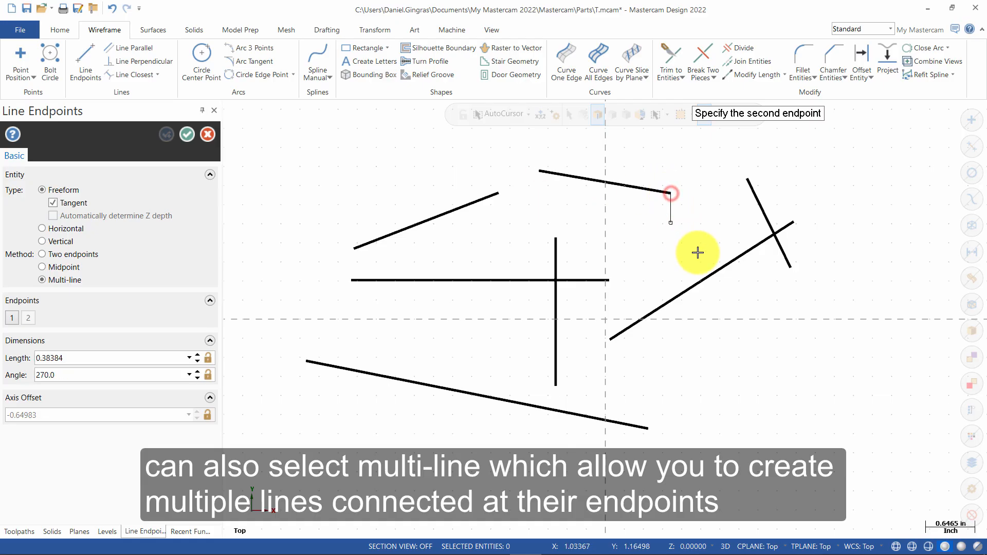
pyautogui.click(748, 302)
pyautogui.click(667, 379)
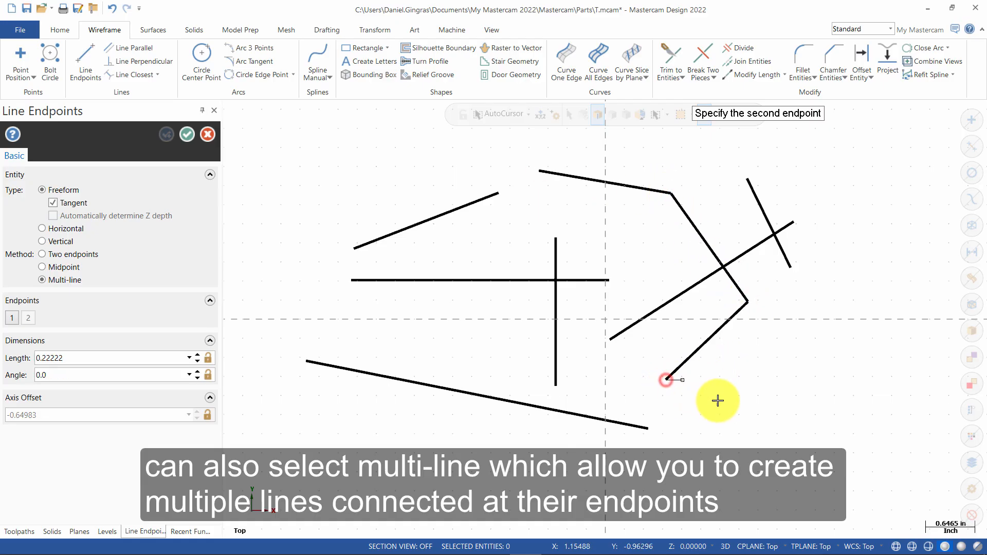
pyautogui.click(841, 396)
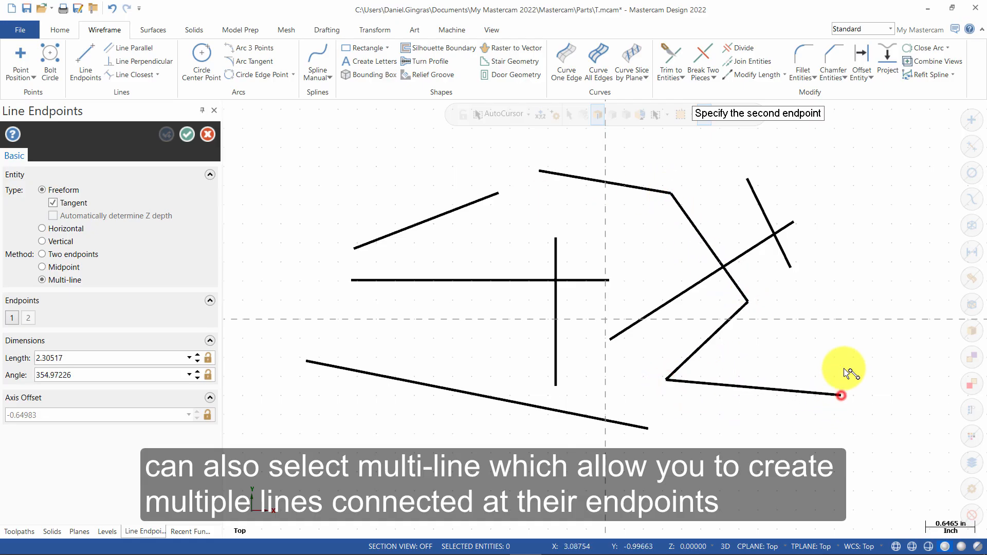
pyautogui.doubleClick(873, 245)
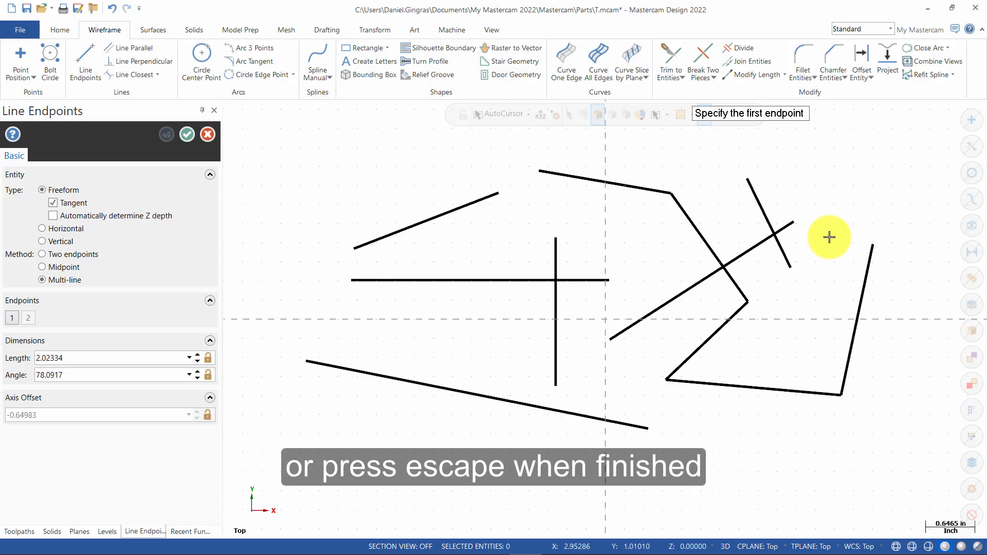
pyautogui.click(188, 134)
# Step: Select all the drawn lines with a window and delete them
pyautogui.scroll(-2, 330, 368)
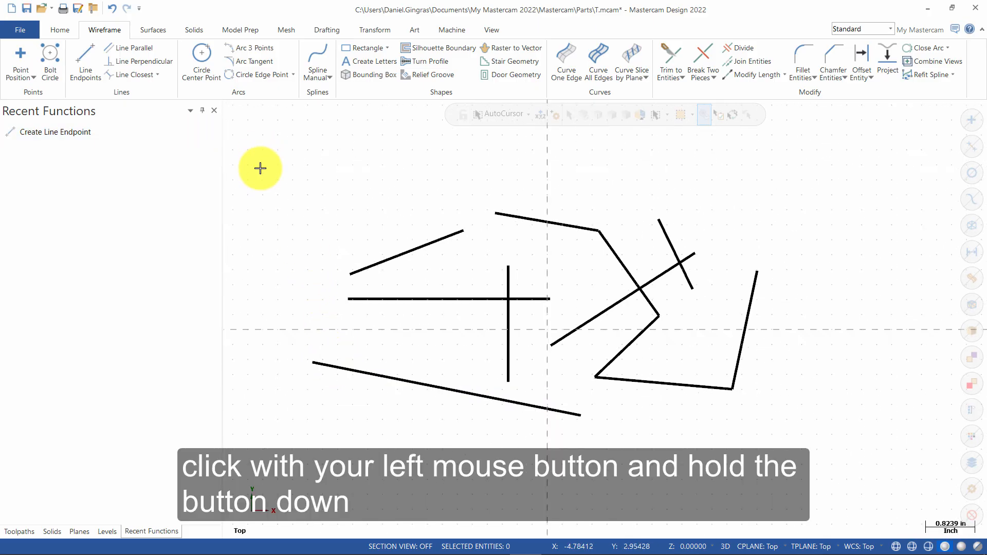
pyautogui.moveTo(254, 161); pyautogui.dragTo(821, 447)
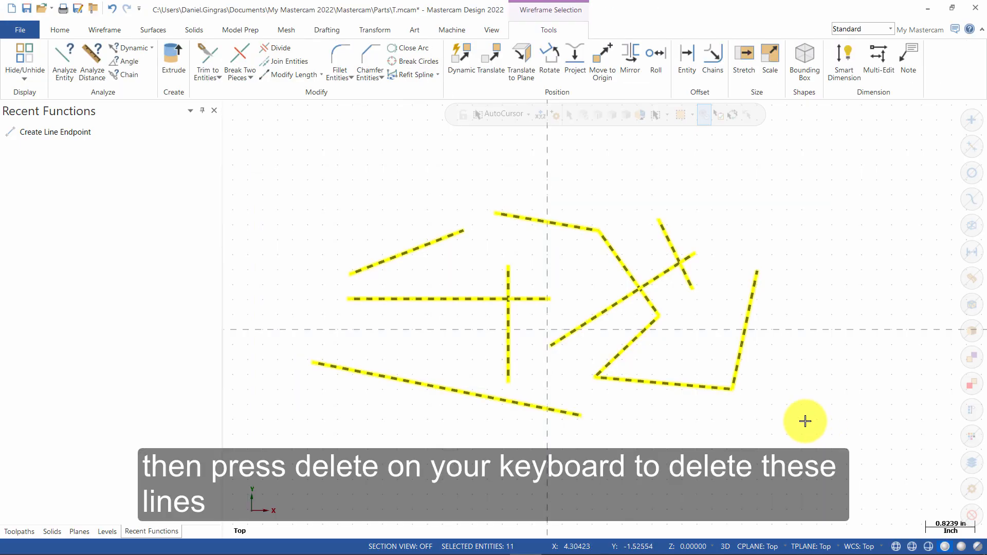
pyautogui.press('Delete')
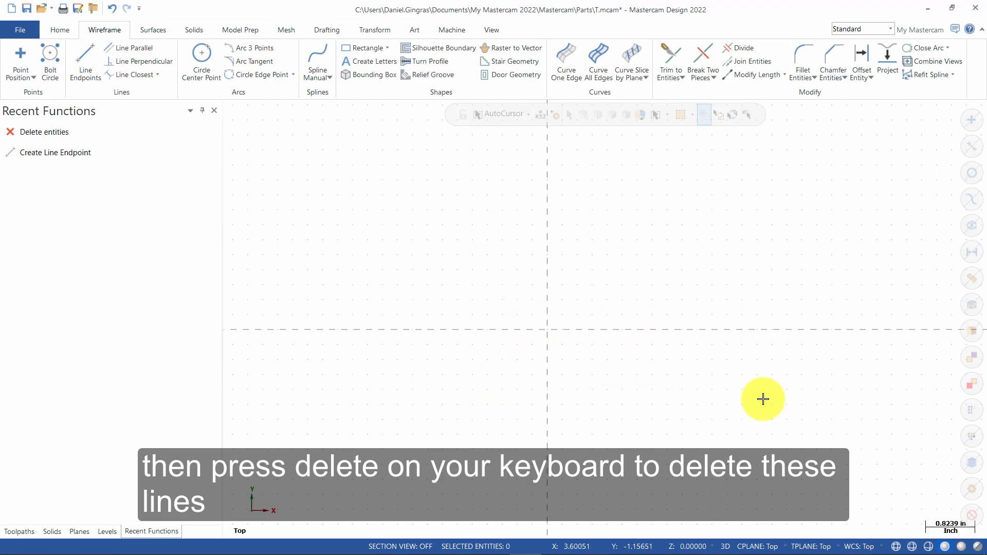
# Step: Draw a freeform, tangent two-endpoint line from coordinates 0,1 to 0,5 and accept it, keeping Line Endpoints active
pyautogui.click(82, 59)
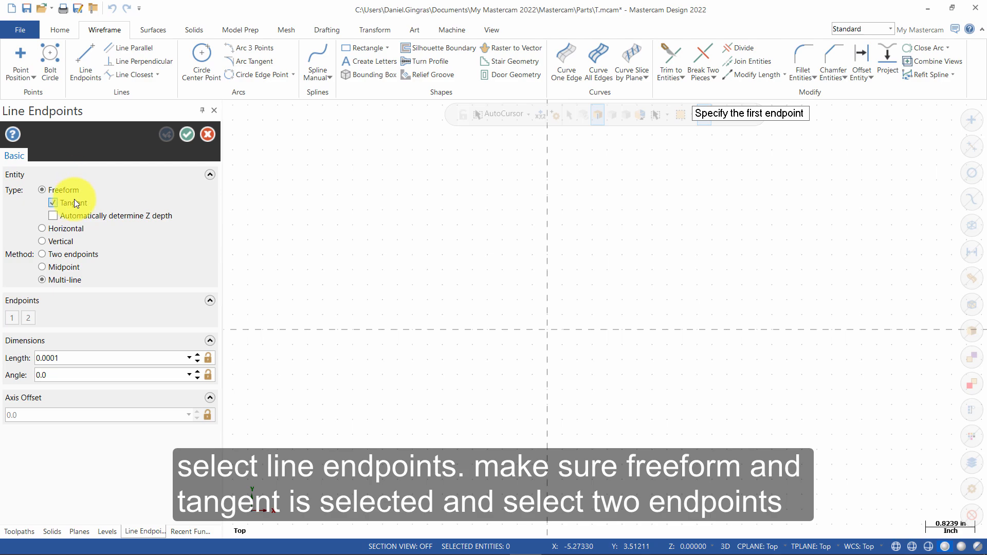
pyautogui.click(74, 255)
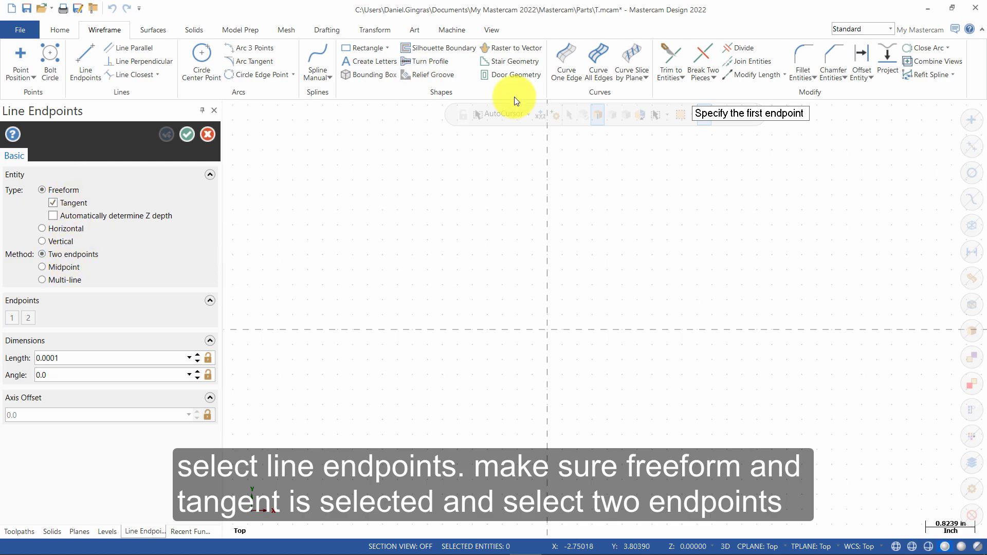
pyautogui.click(539, 115)
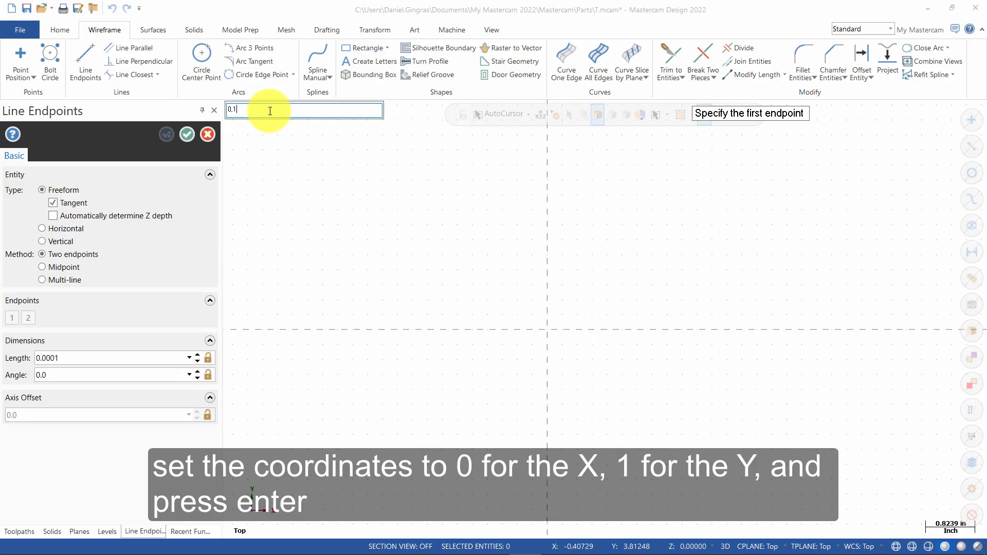
pyautogui.press('Return')
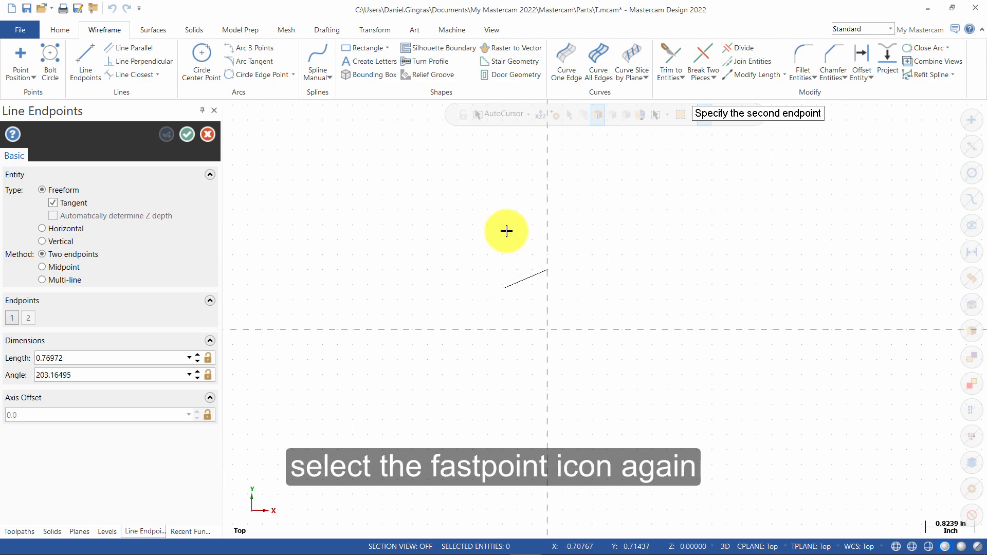
pyautogui.click(541, 120)
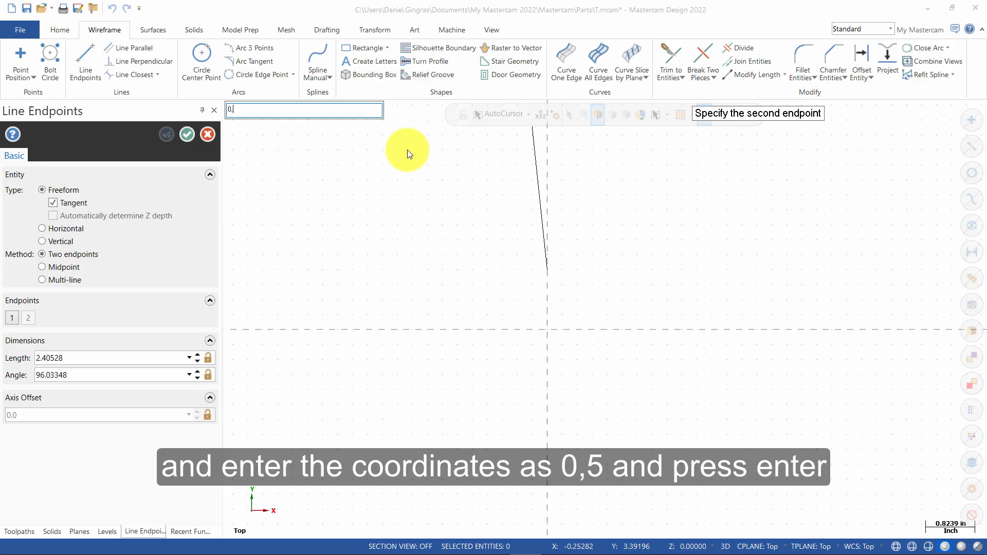
pyautogui.press('Return')
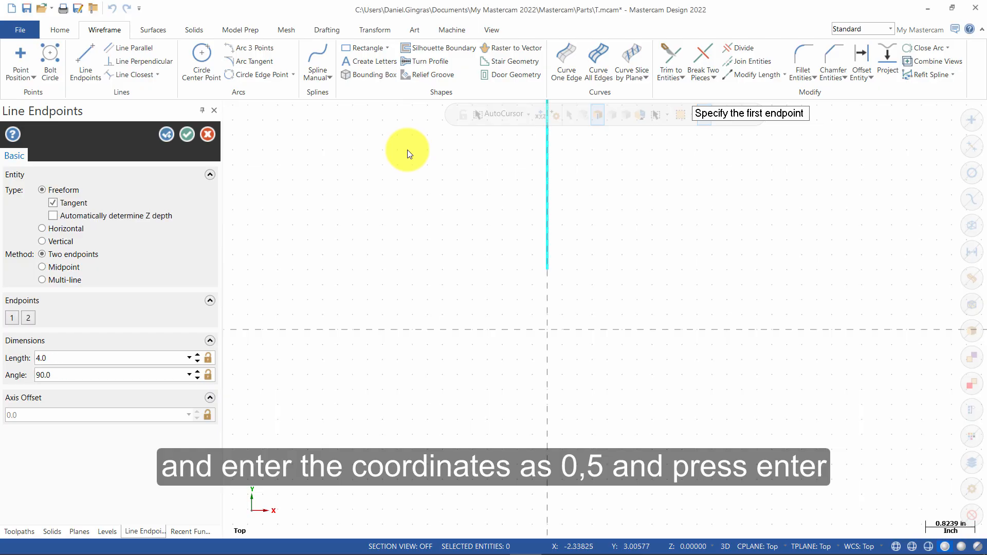
pyautogui.scroll(-1, 469, 246)
pyautogui.scroll(-2, 613, 342)
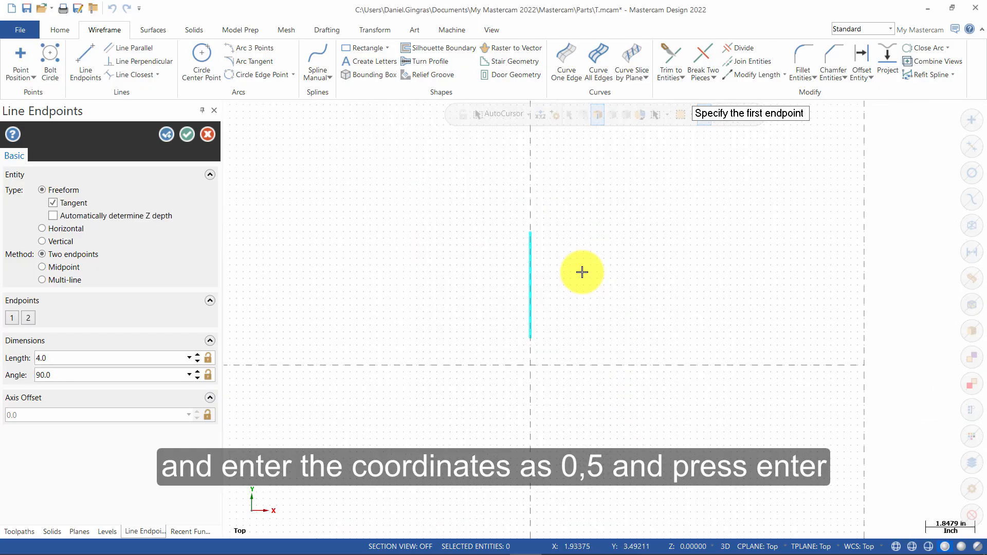
pyautogui.click(164, 135)
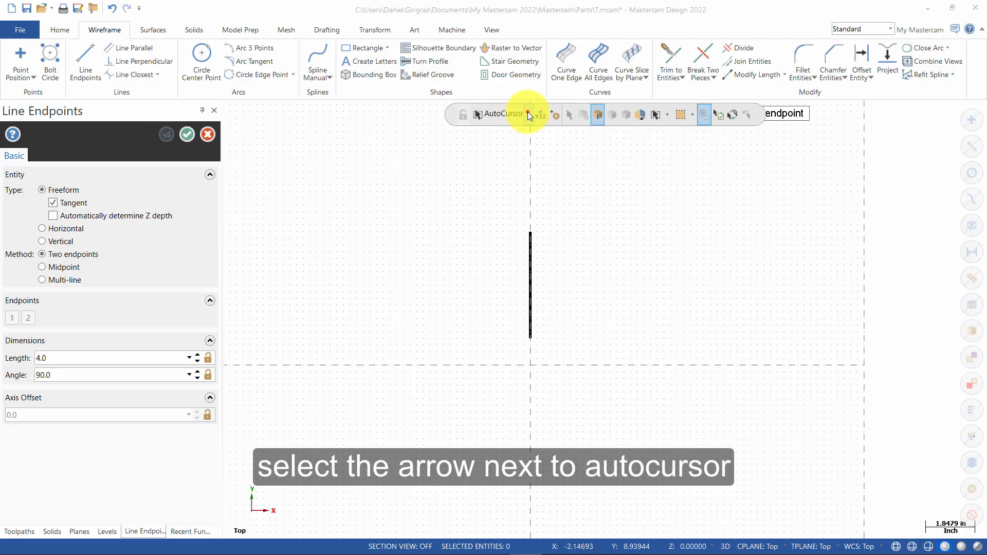
# Step: Draw a two-endpoint line starting at the origin, about 6.01 in long at about 45°, up to the right of the vertical line
pyautogui.click(528, 114)
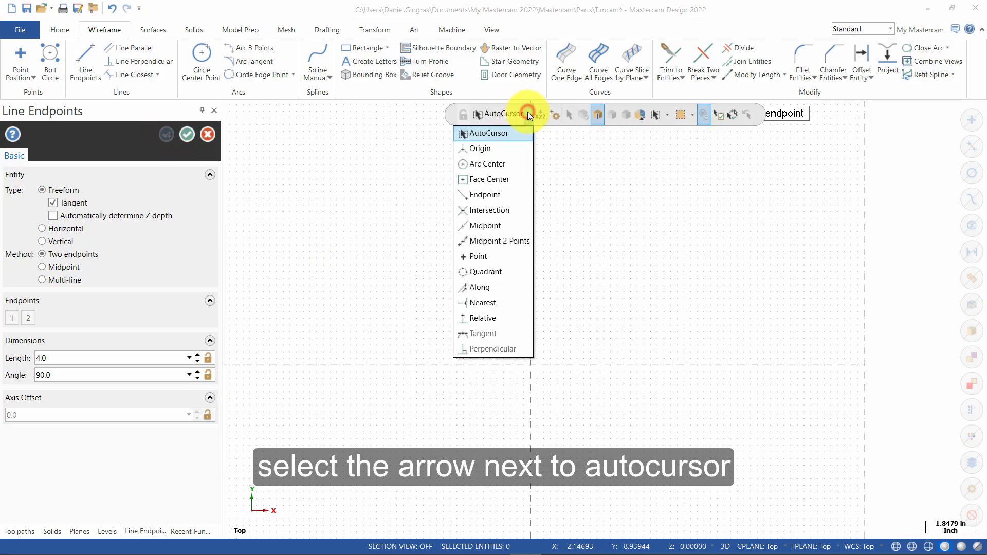
pyautogui.click(486, 152)
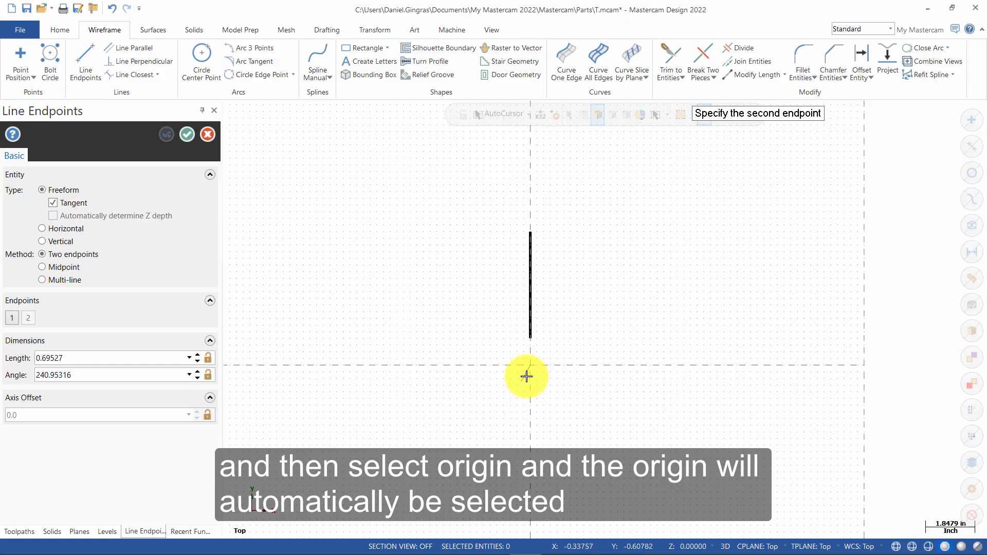
pyautogui.click(645, 253)
pyautogui.scroll(2, 593, 337)
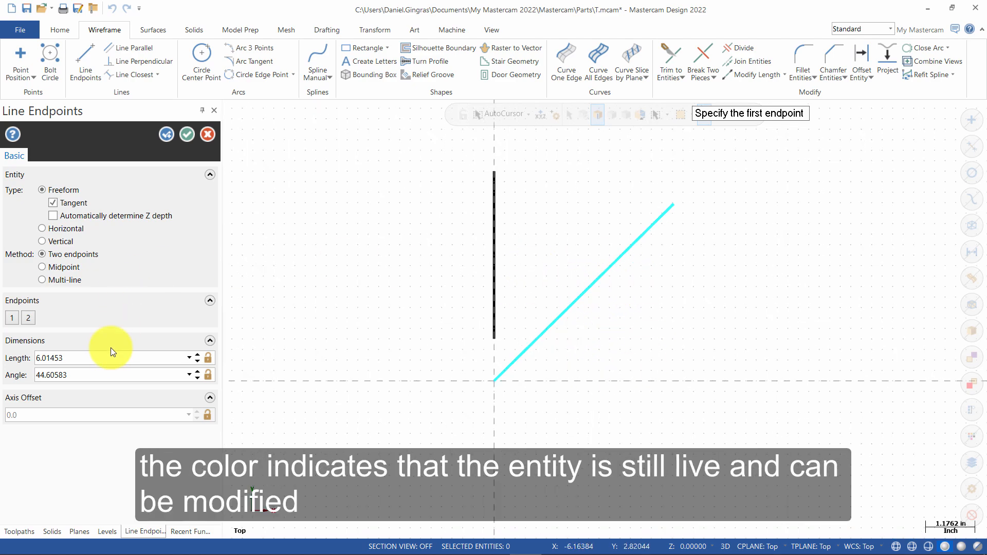
# Step: Set the live line's length to 5 and its angle to 45
pyautogui.click(98, 359)
pyautogui.write('5')
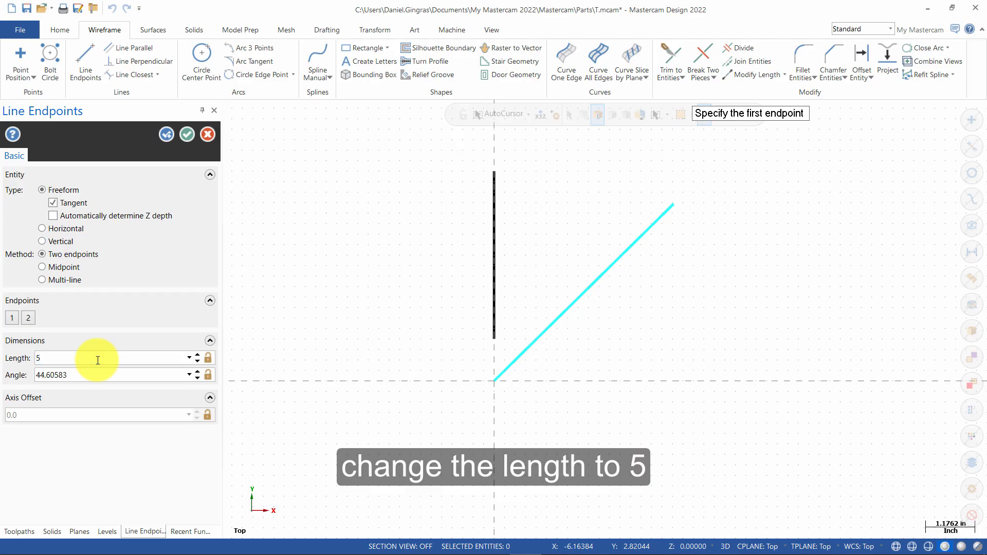
pyautogui.click(116, 376)
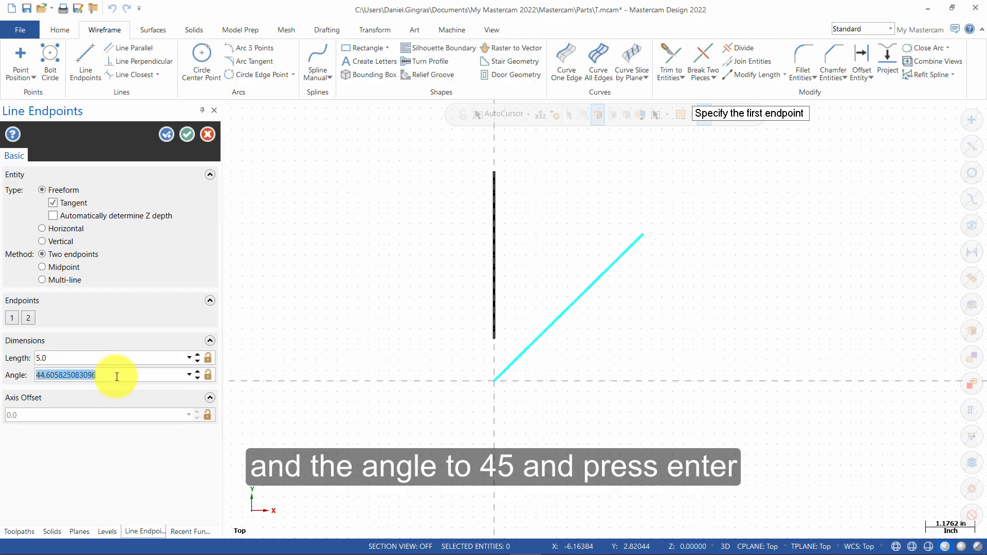
pyautogui.write('45')
pyautogui.press('Return')
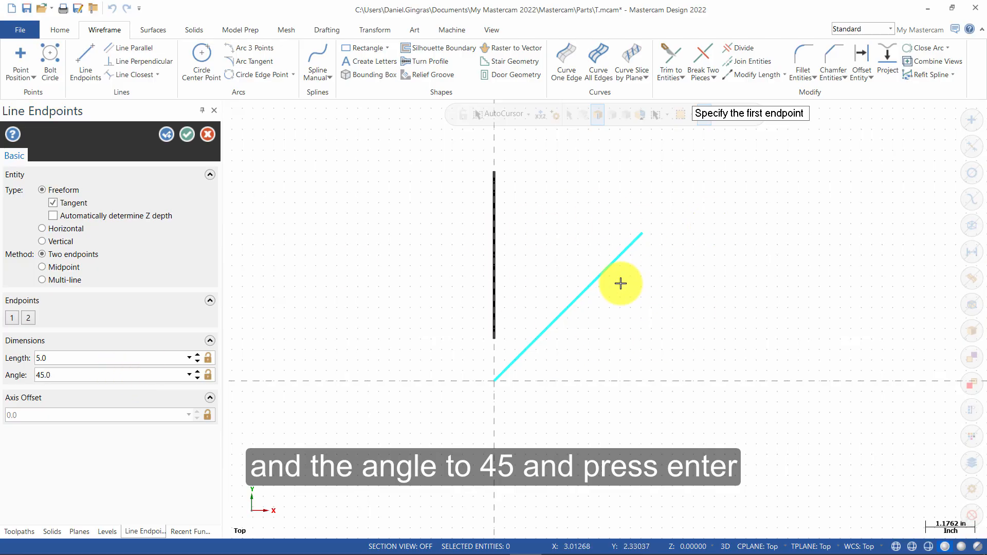
# Step: Set the live line's length to 2 and its angle to 180, accept it and exit Line Endpoints
pyautogui.doubleClick(99, 358)
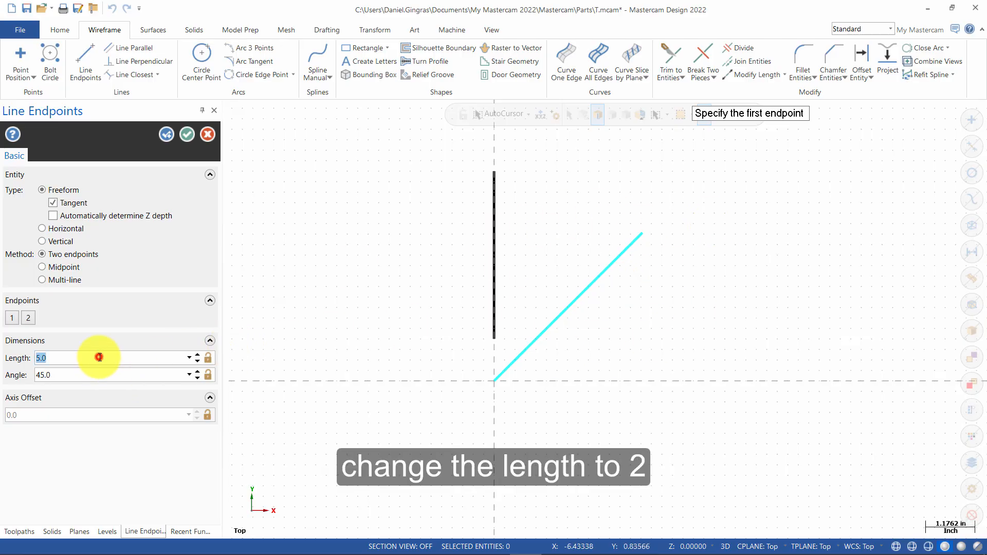
pyautogui.write('2')
pyautogui.doubleClick(96, 374)
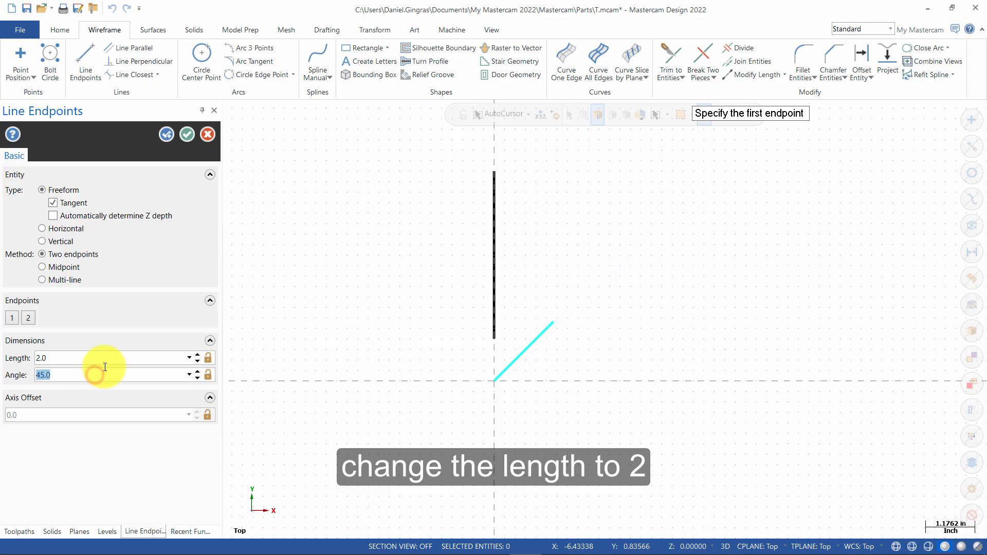
pyautogui.write('180')
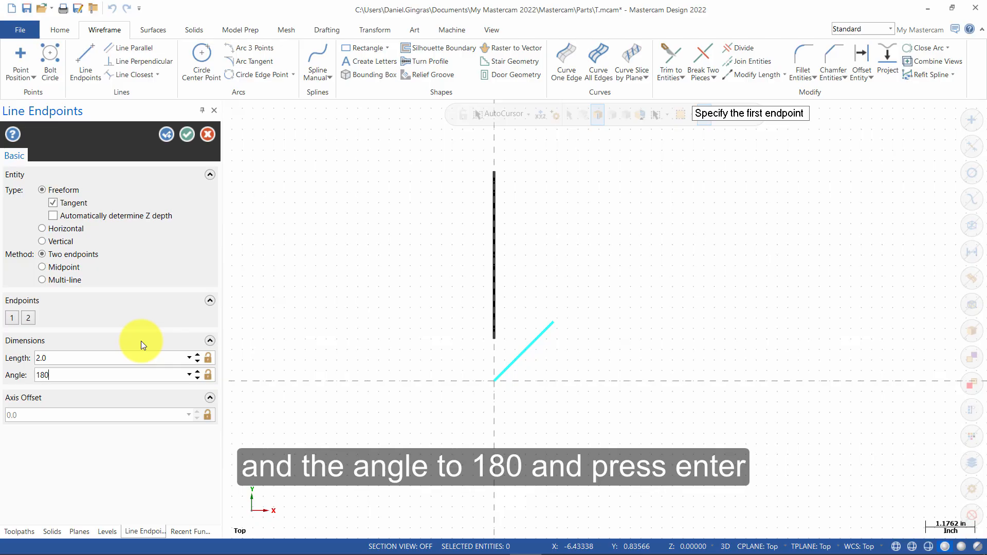
pyautogui.press('Return')
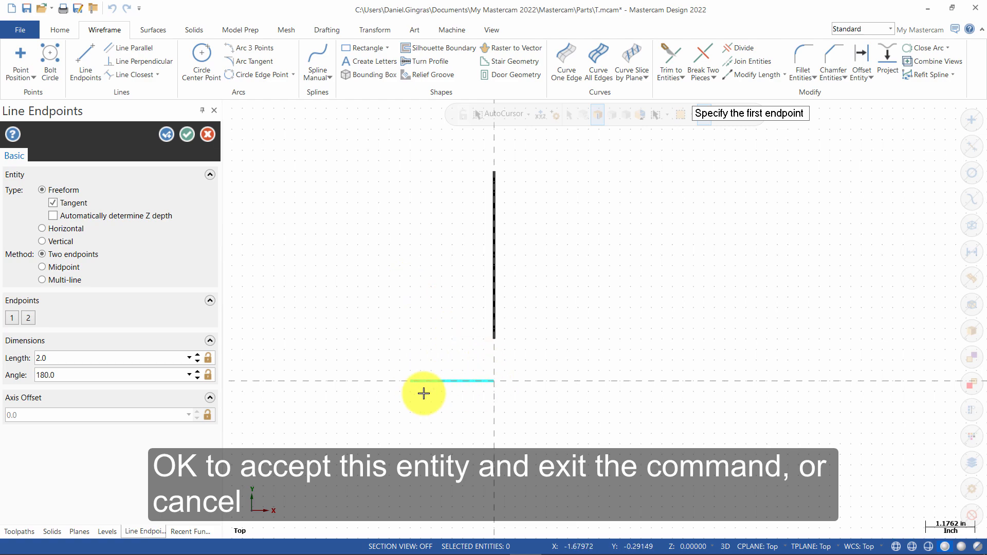
pyautogui.click(186, 135)
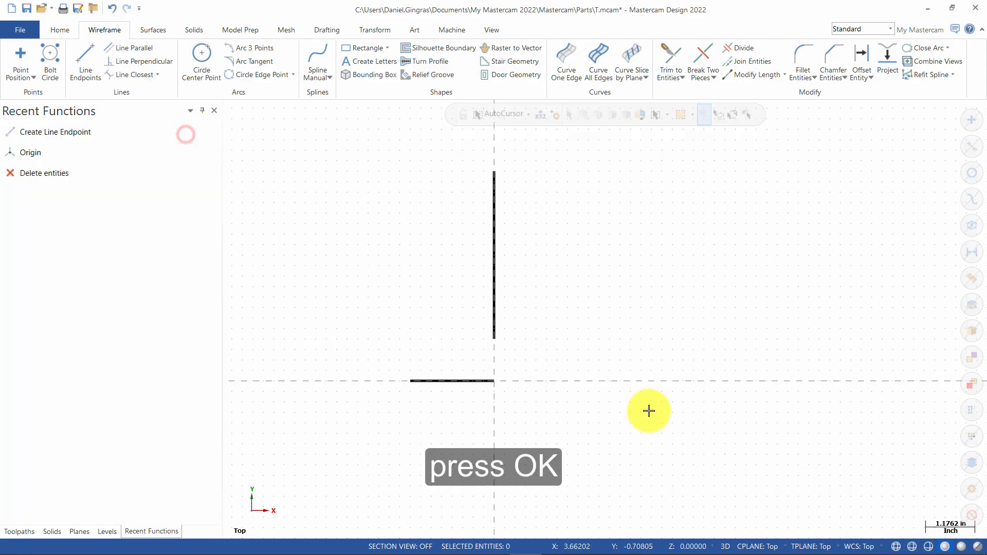
# Step: Find the Polygon wireframe command by searching Command Finder for "polygon" and start it
pyautogui.click(571, 331)
pyautogui.click(65, 30)
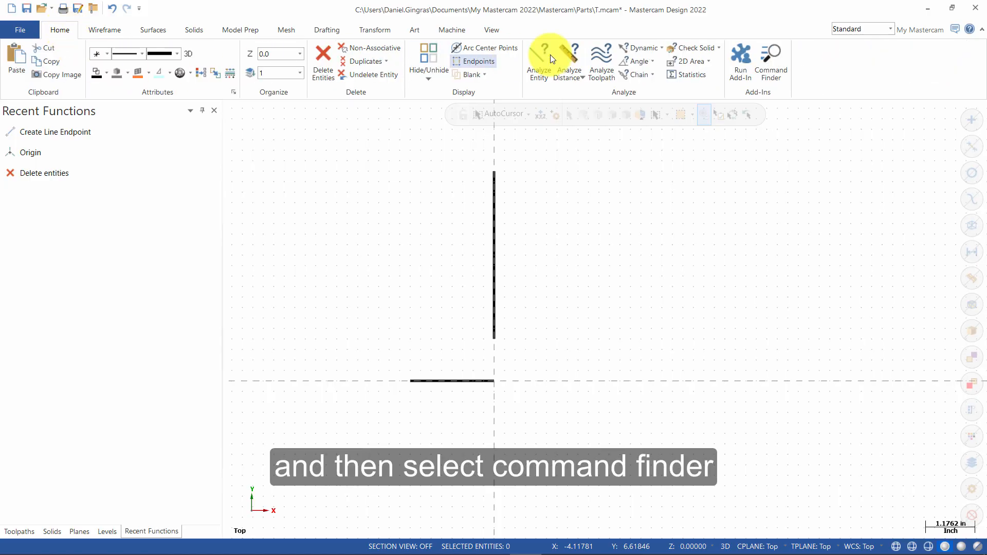
pyautogui.click(776, 62)
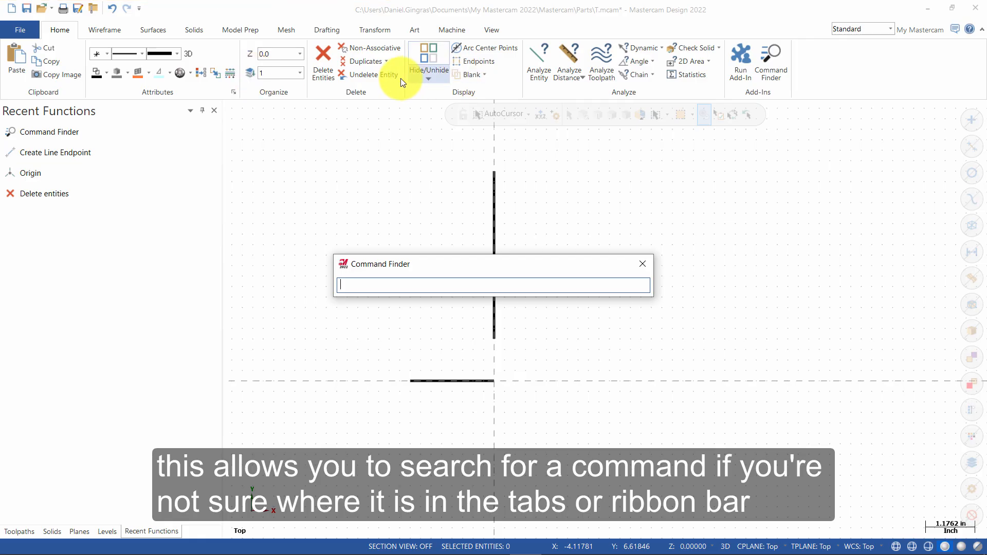
pyautogui.write('polygon')
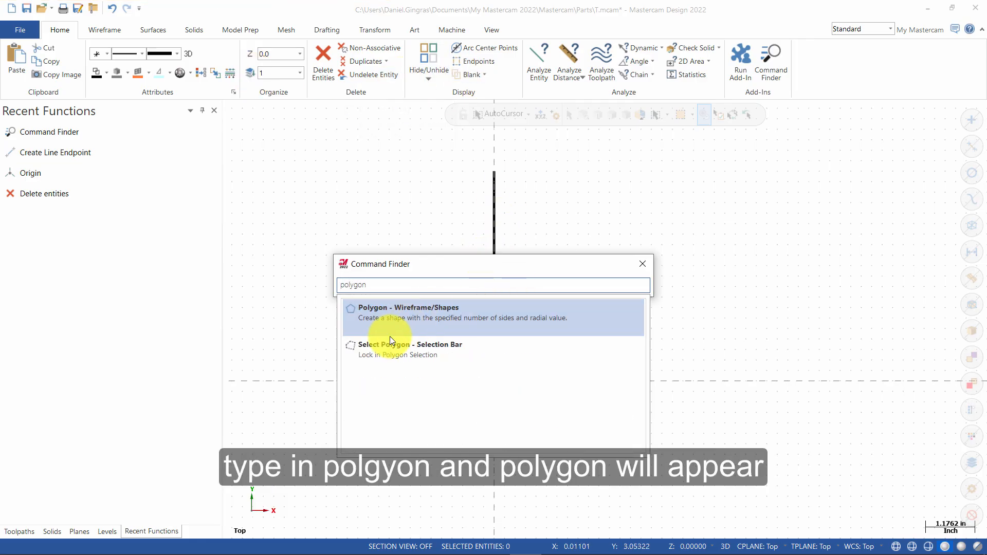
pyautogui.doubleClick(411, 308)
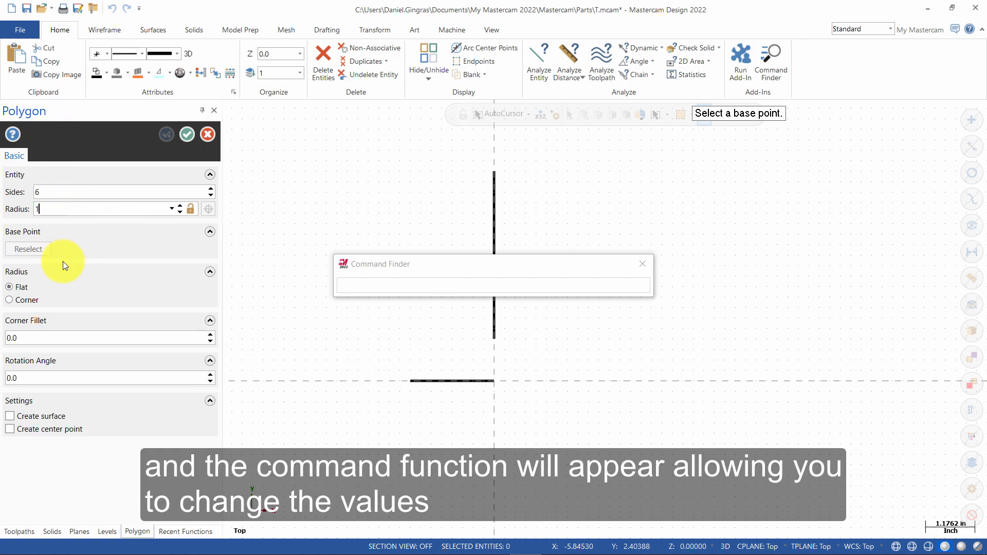
# Step: Place a six-sided polygon with Corner radius type and 0 corner fillet, centred on the vertical line's upper end, about 0.87 in radius
pyautogui.click(23, 299)
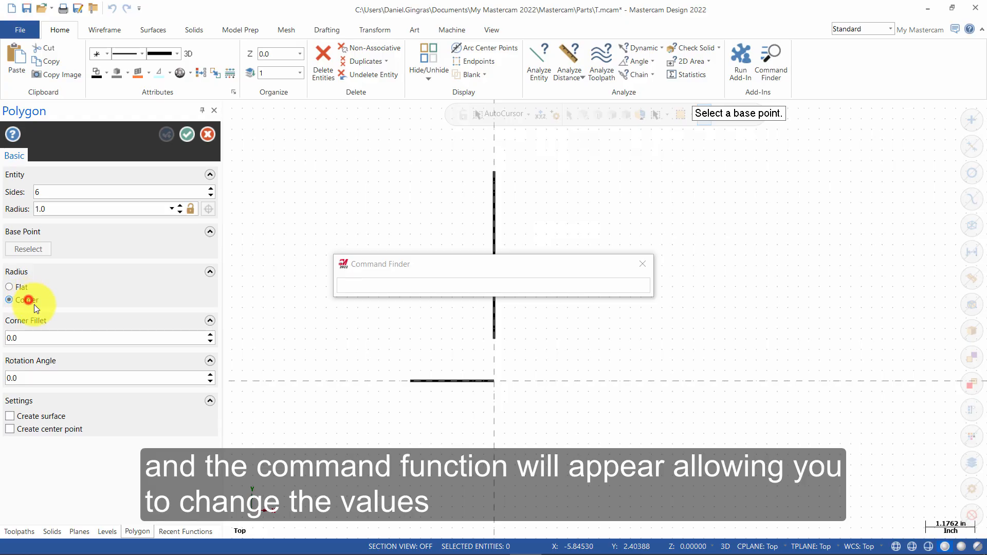
pyautogui.click(57, 338)
pyautogui.write('0')
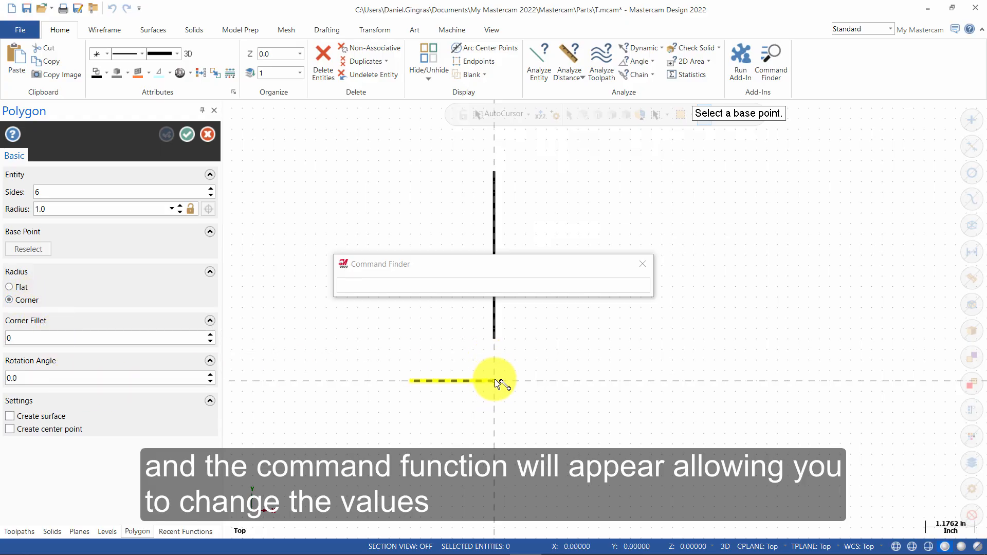
pyautogui.click(496, 172)
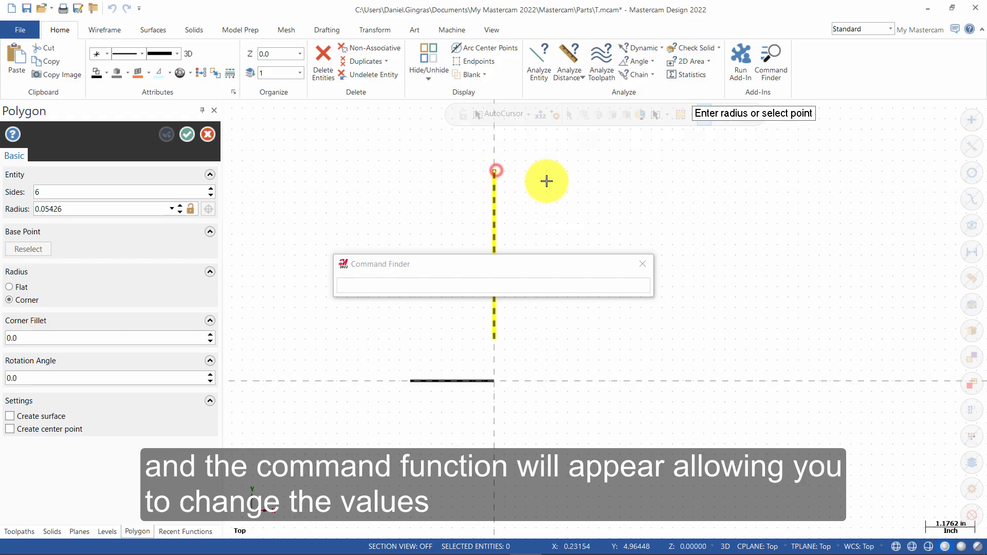
pyautogui.click(521, 196)
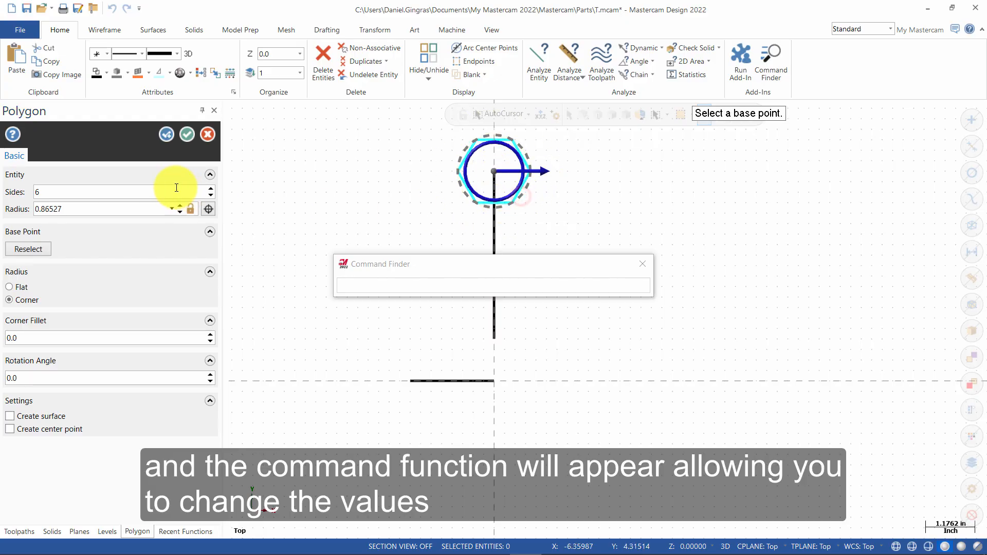
# Step: Set the polygon's radius to 1.0, accept it and close Command Finder
pyautogui.doubleClick(79, 208)
pyautogui.write('1.0')
pyautogui.press('Return')
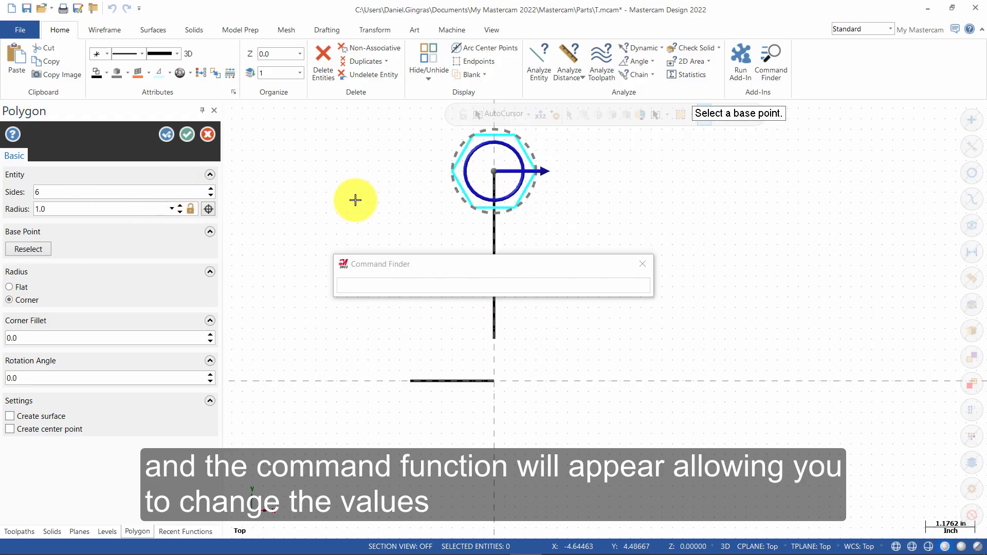
pyautogui.click(186, 135)
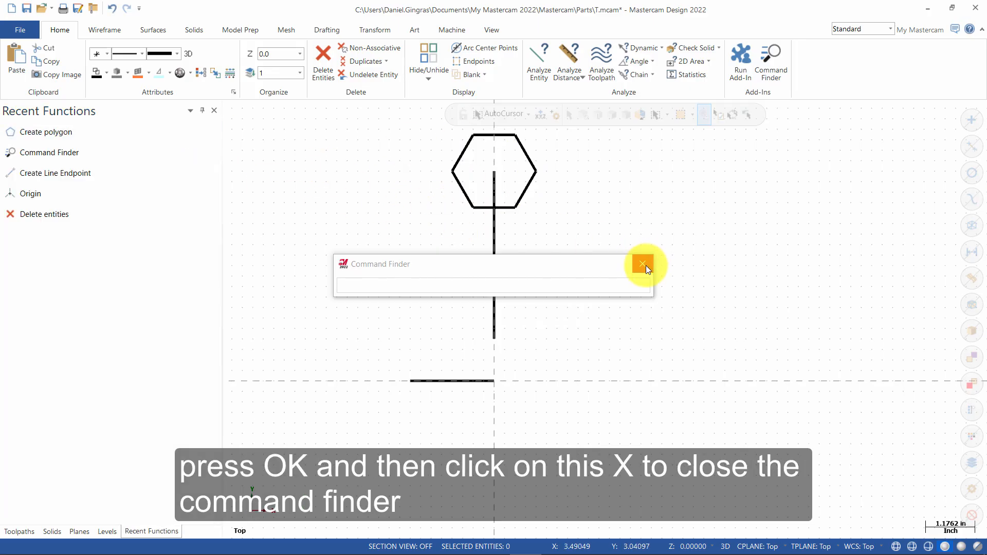
pyautogui.click(646, 266)
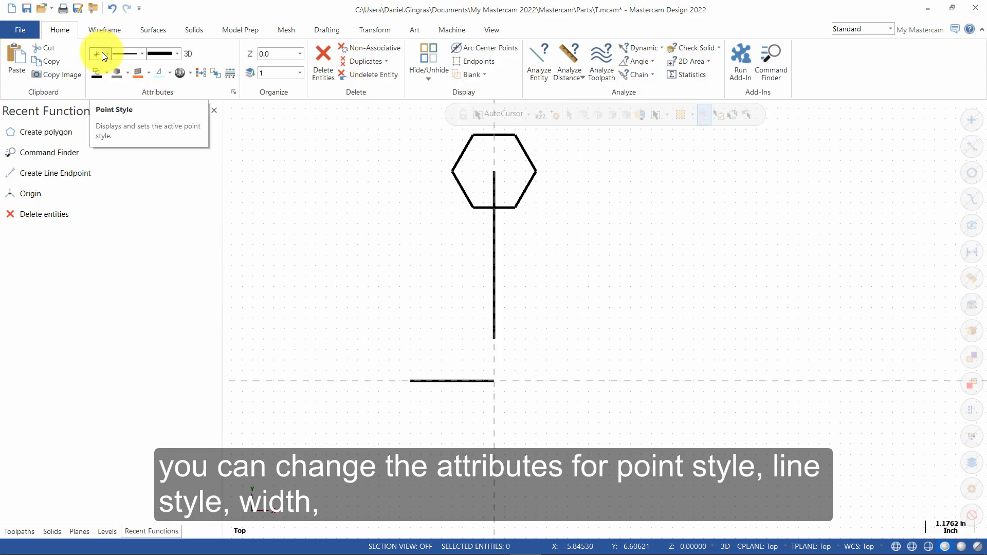
# Step: Review the available line style and line width attributes
pyautogui.click(143, 52)
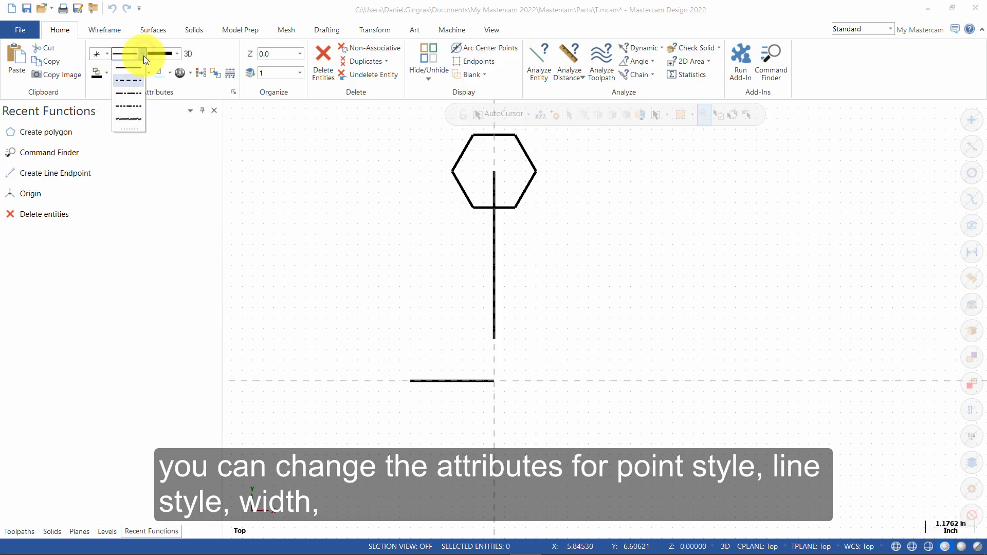
pyautogui.click(177, 52)
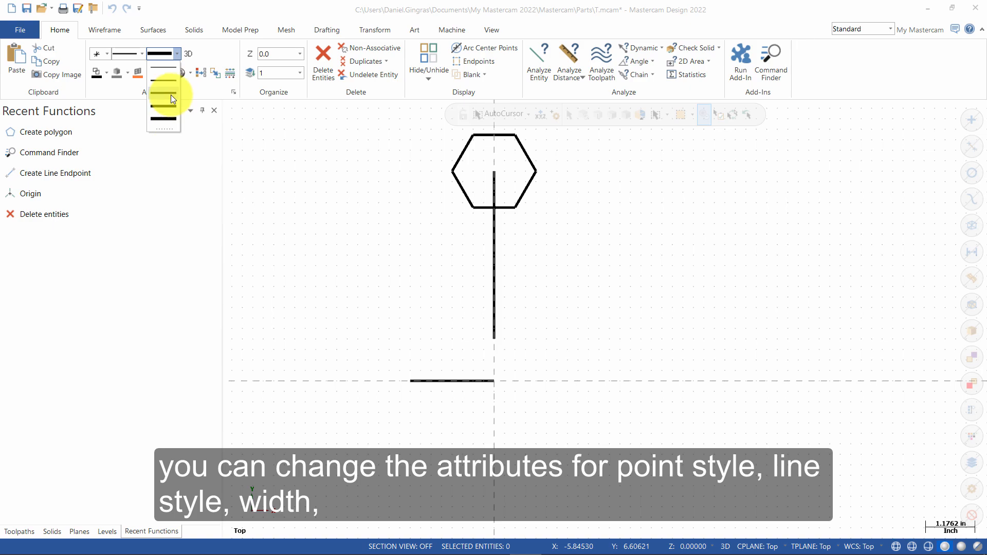
pyautogui.click(210, 50)
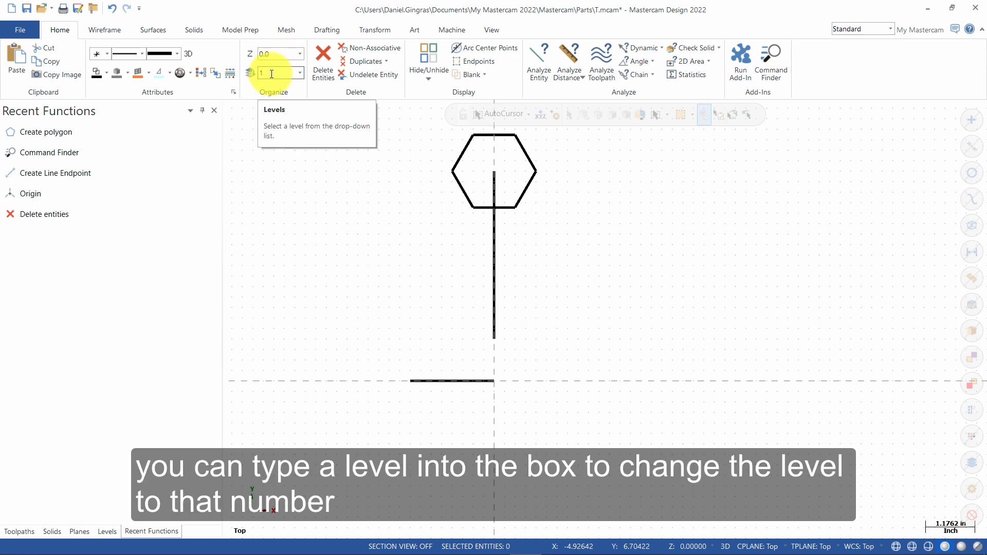
# Step: Choose level 1 from the list of existing levels and show the Toolpaths manager
pyautogui.click(300, 73)
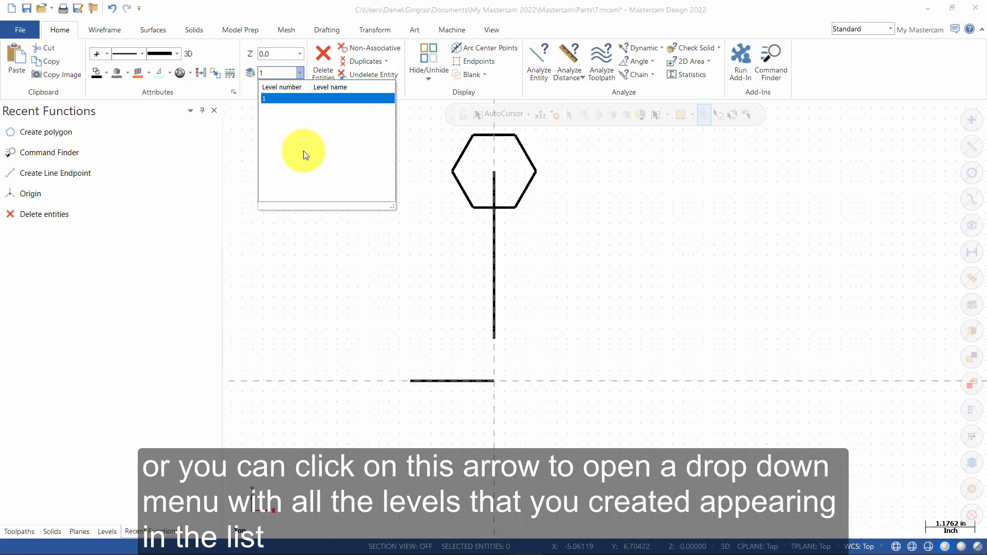
pyautogui.click(303, 99)
pyautogui.click(21, 530)
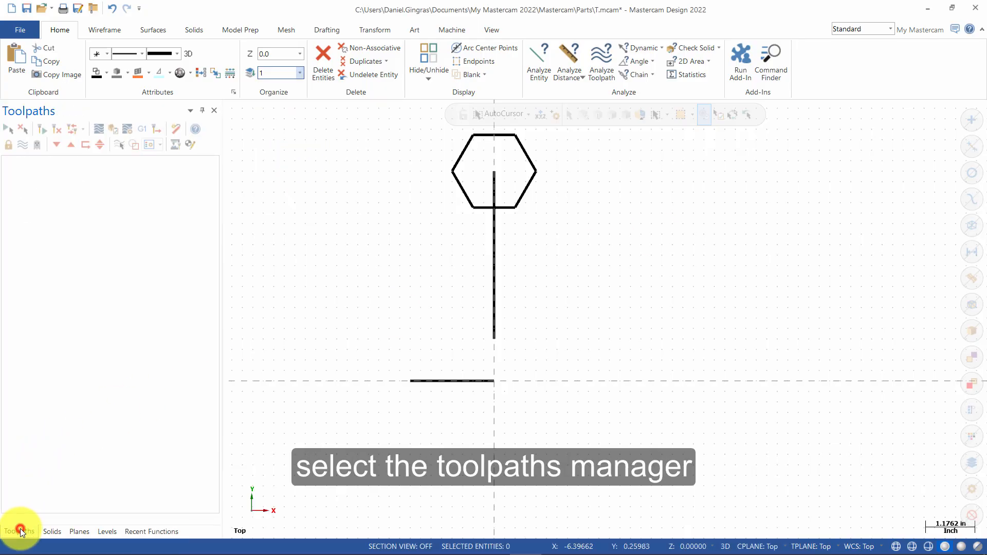
# Step: Auto-hide the manager panels, bring the Toolpaths manager back up and pin it in place again
pyautogui.click(205, 110)
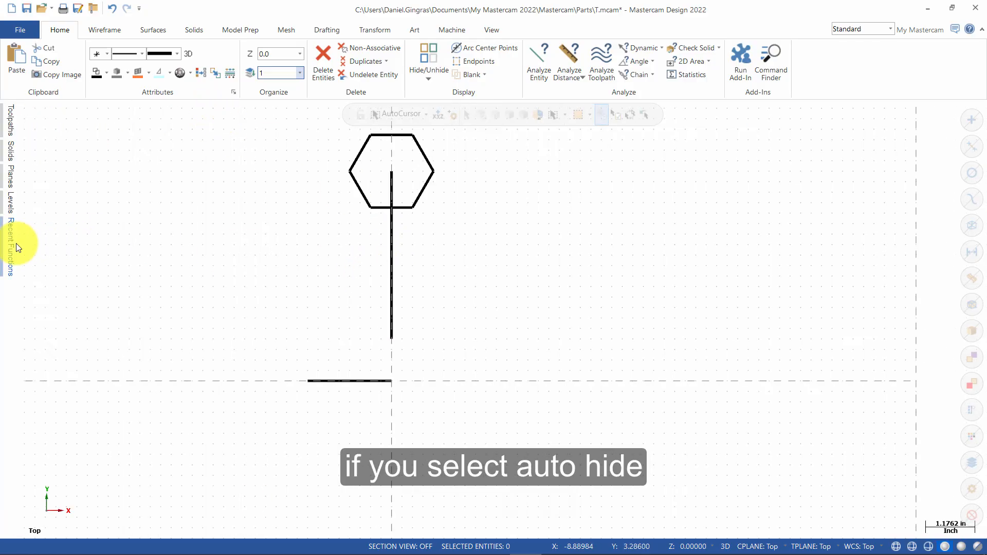
pyautogui.moveTo(12, 246)
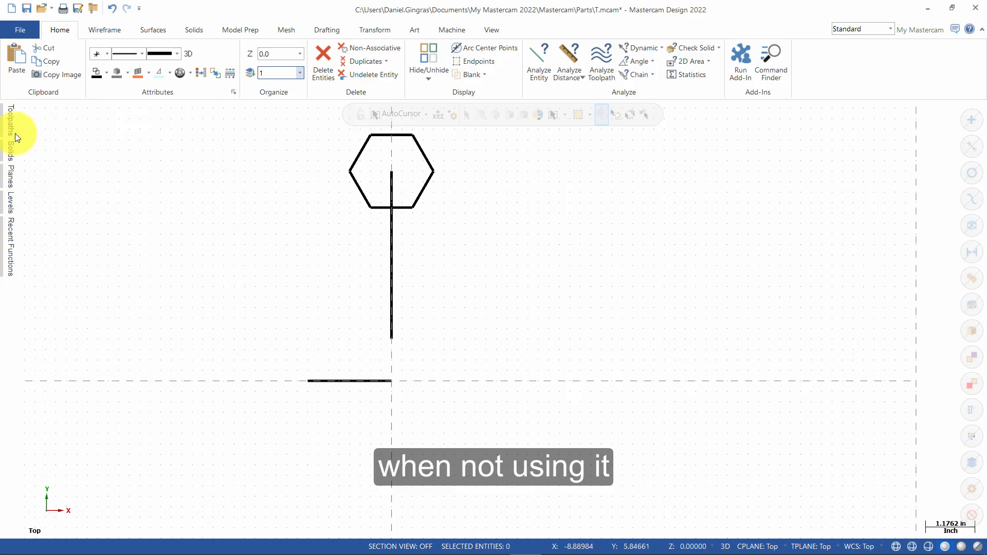
pyautogui.moveTo(12, 126)
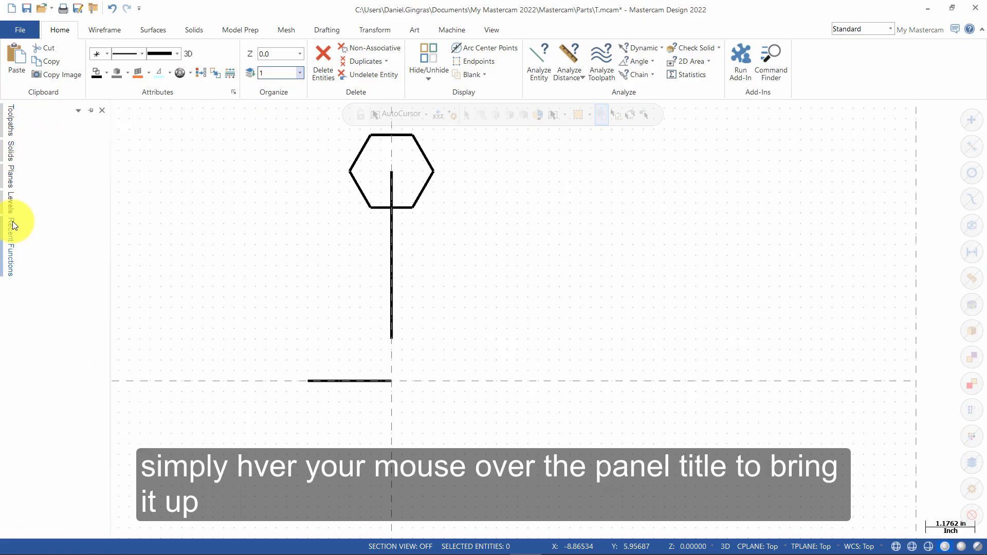
pyautogui.moveTo(10, 226)
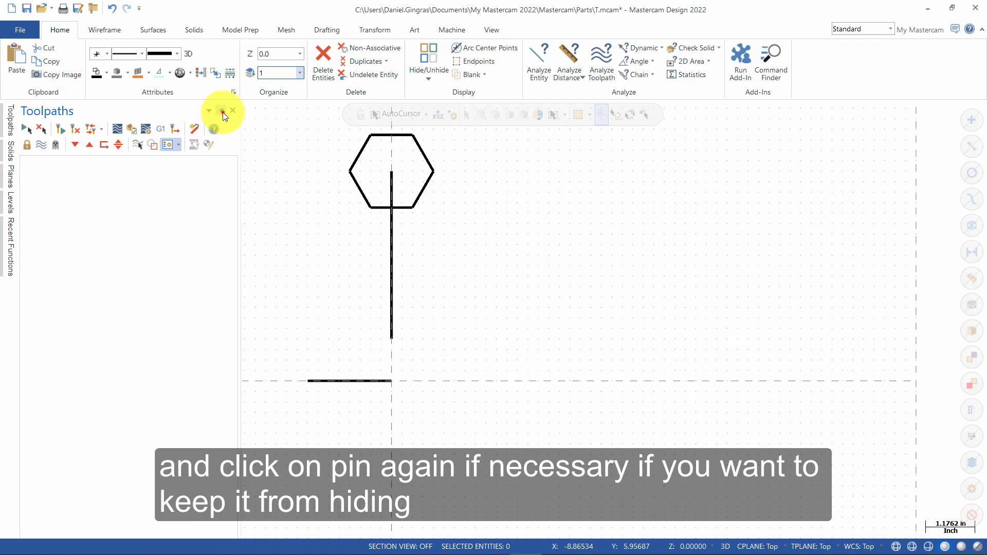
pyautogui.click(223, 112)
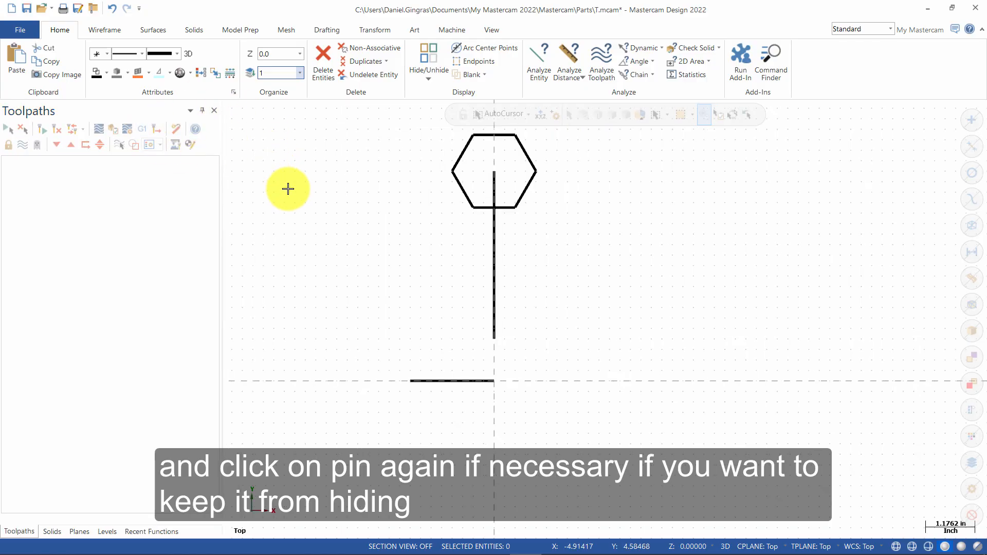
# Step: Toggle the Toolpaths manager's display off and back on among the view options
pyautogui.click(489, 29)
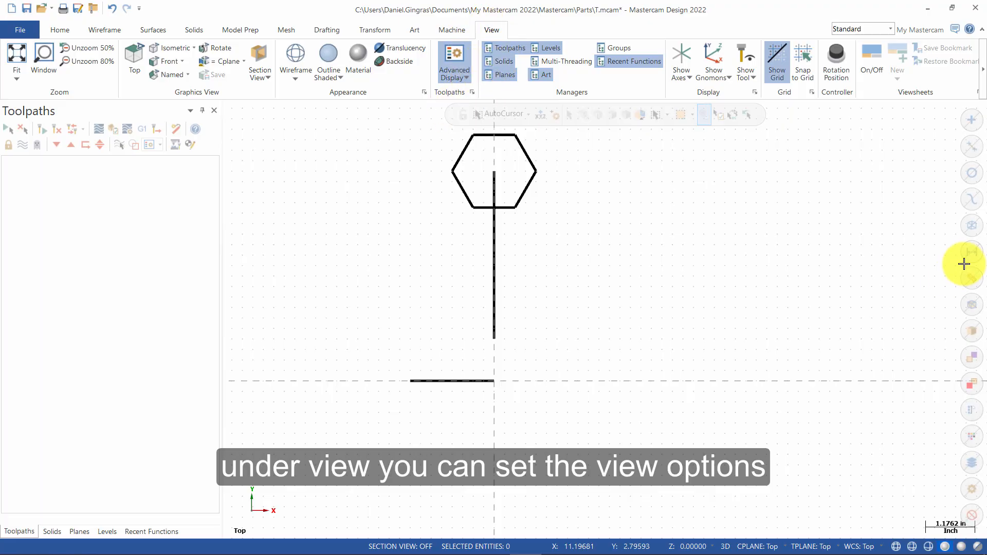
pyautogui.click(506, 47)
pyautogui.click(506, 47)
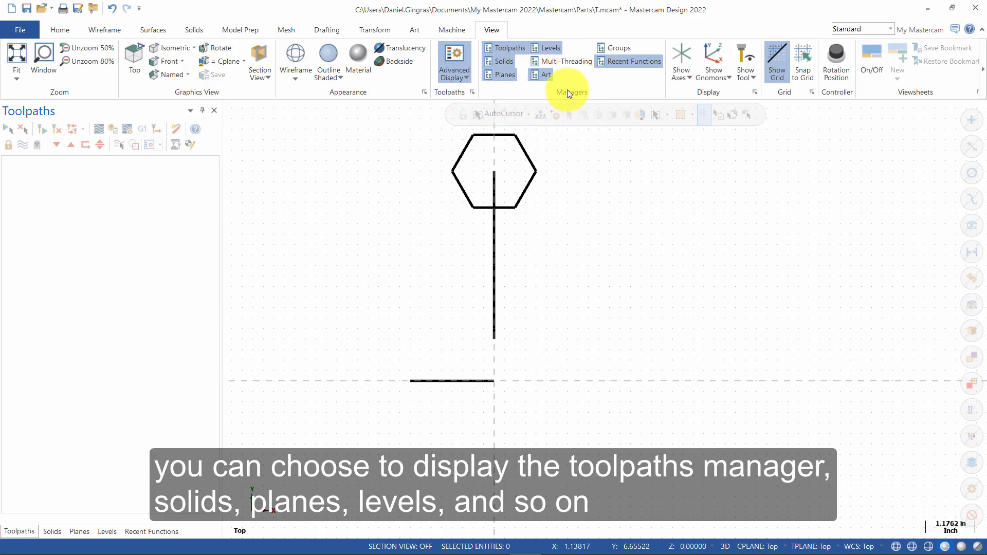
# Step: Review the attribute and view shortcuts available in the graphics window and switch the graphics view to Isometric (WCS)
pyautogui.rightClick(644, 237)
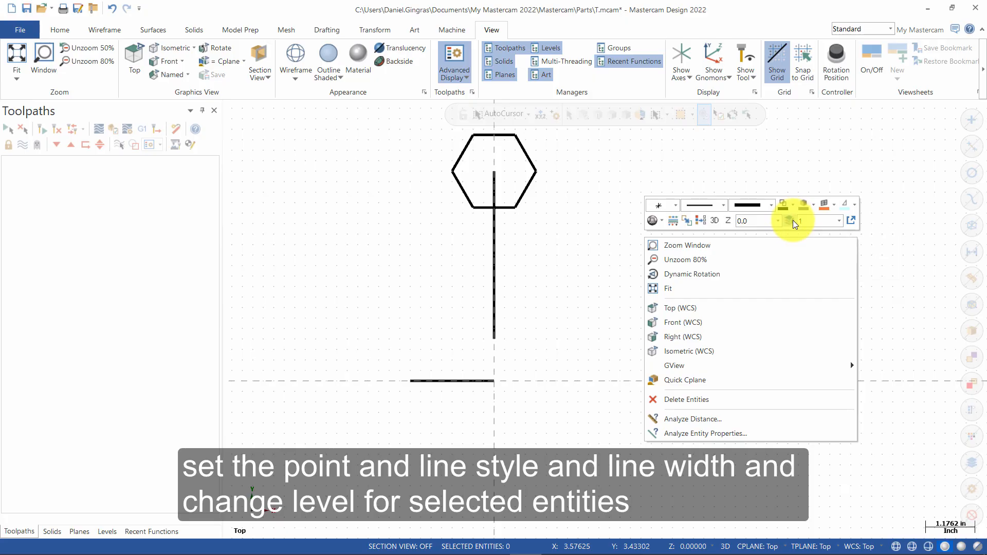
pyautogui.click(714, 353)
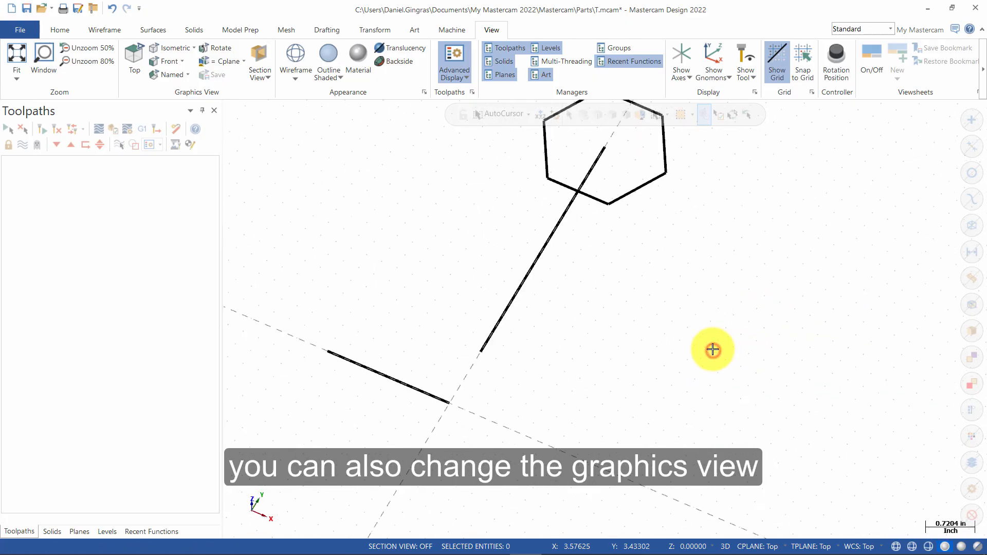
pyautogui.rightClick(596, 250)
pyautogui.click(670, 278)
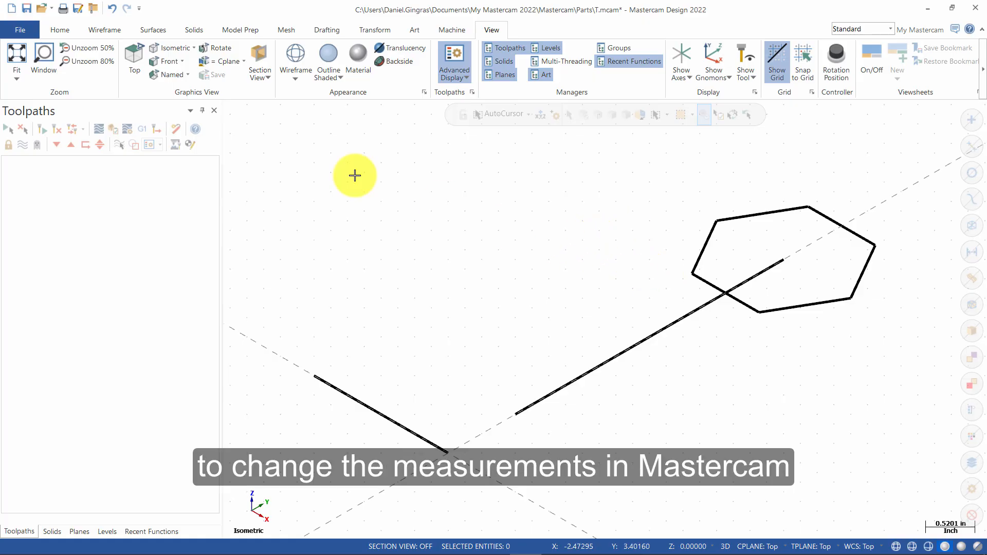
# Step: Open the system configuration and examine the inch and metric choices for the current configuration file
pyautogui.click(22, 28)
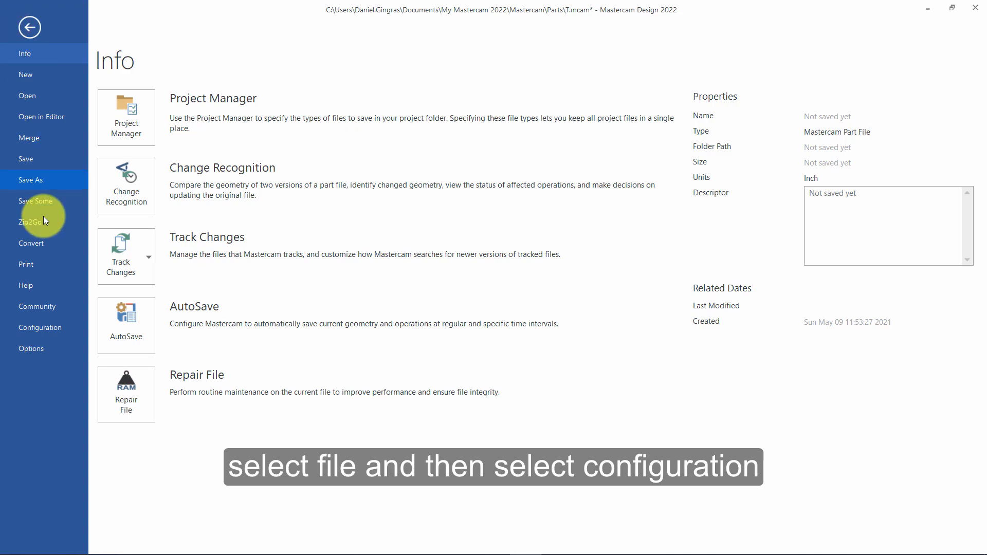
pyautogui.click(39, 328)
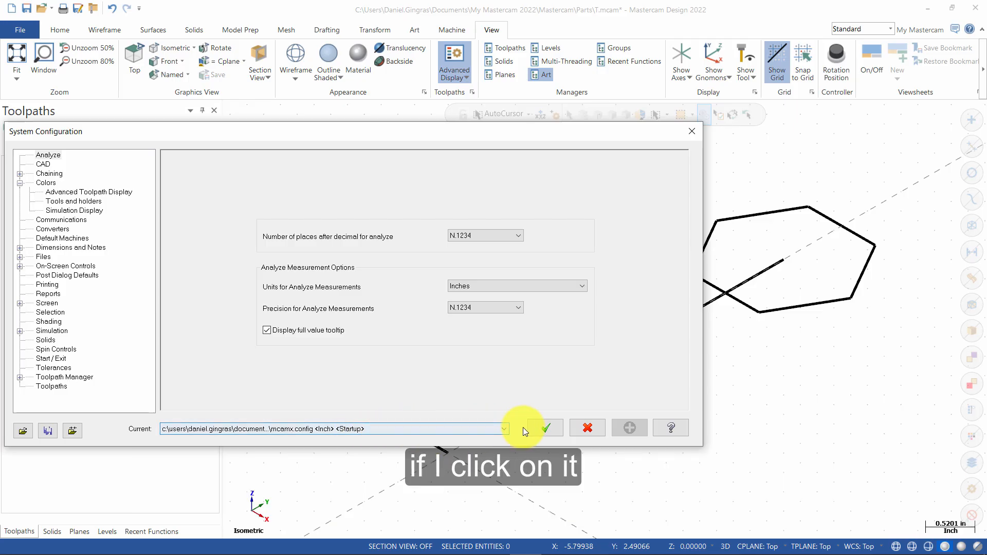
pyautogui.click(505, 429)
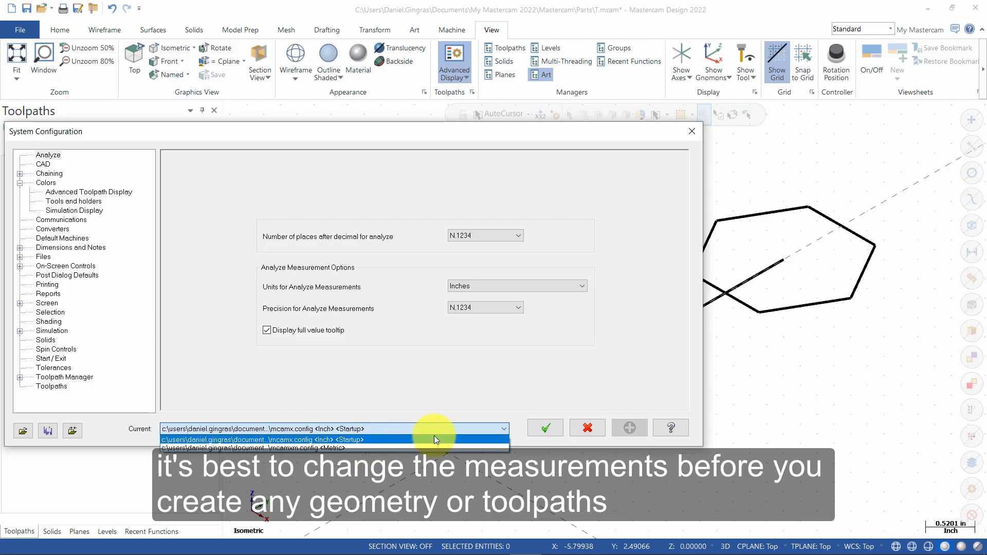
pyautogui.click(467, 397)
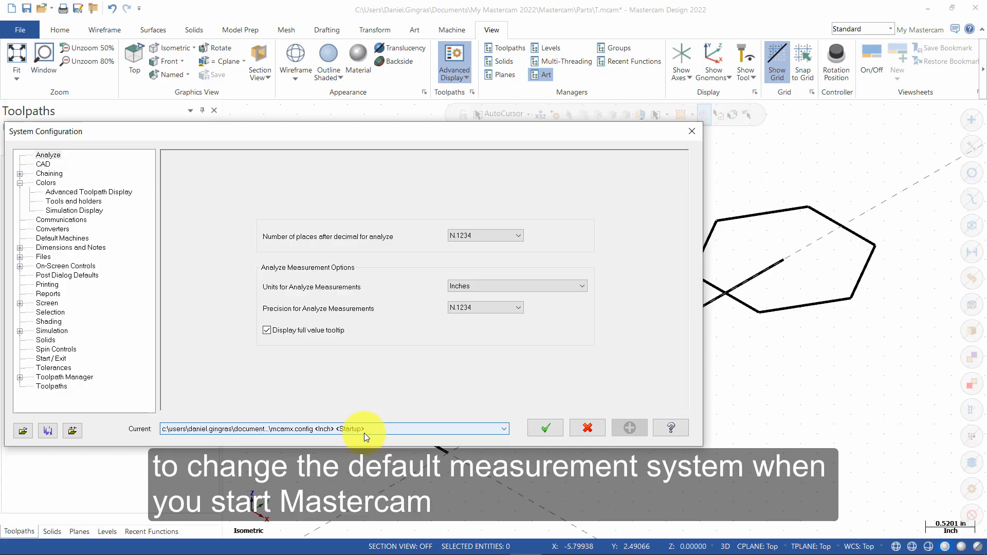
# Step: Set the Start/Exit startup configuration to the metric file mcamxm.config and save the settings to the configuration file
pyautogui.click(51, 359)
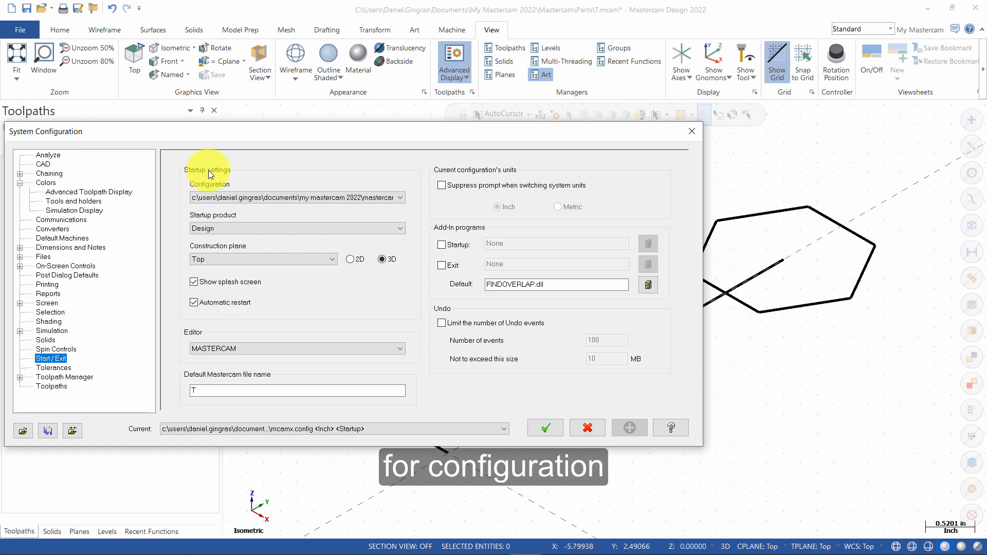
pyautogui.click(261, 197)
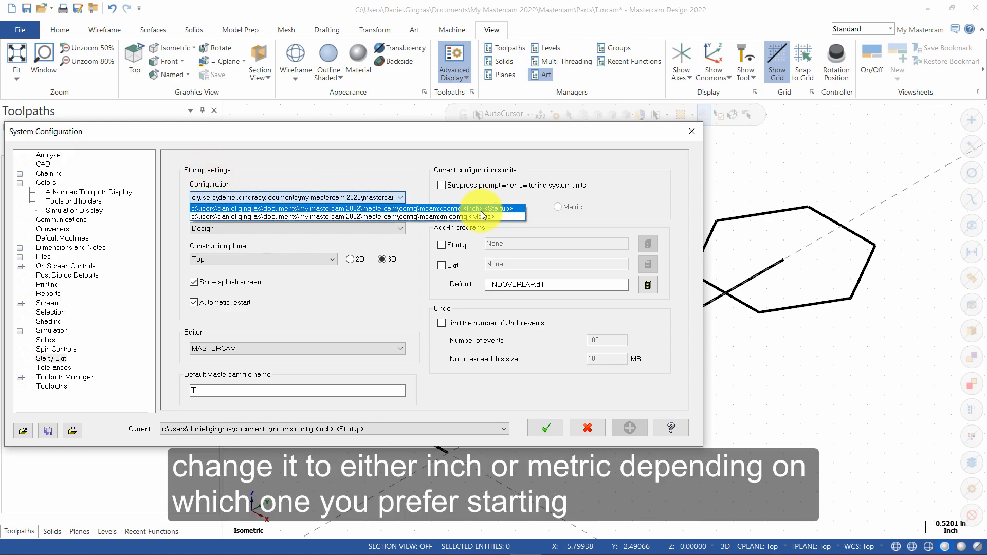
pyautogui.click(372, 297)
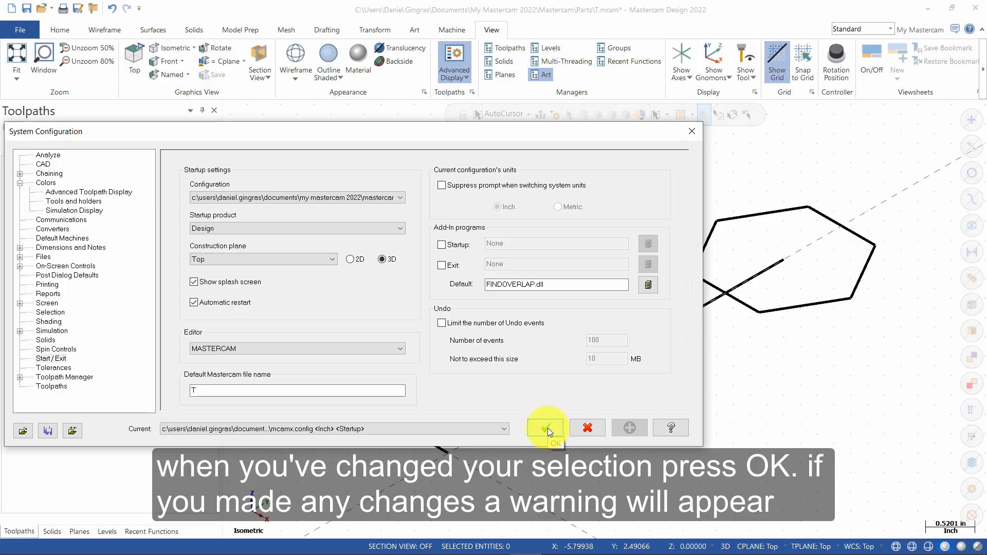
pyautogui.click(380, 200)
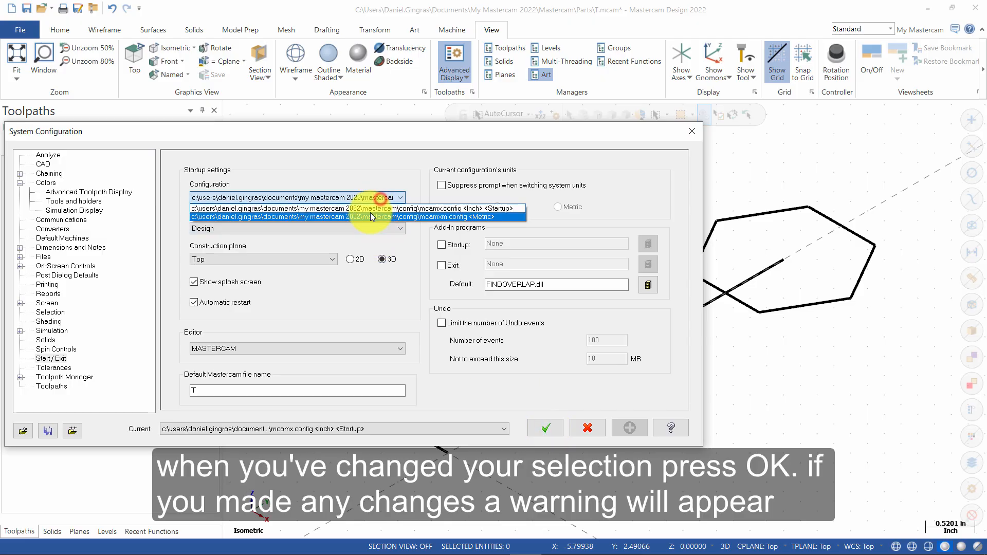
pyautogui.click(370, 212)
pyautogui.click(546, 428)
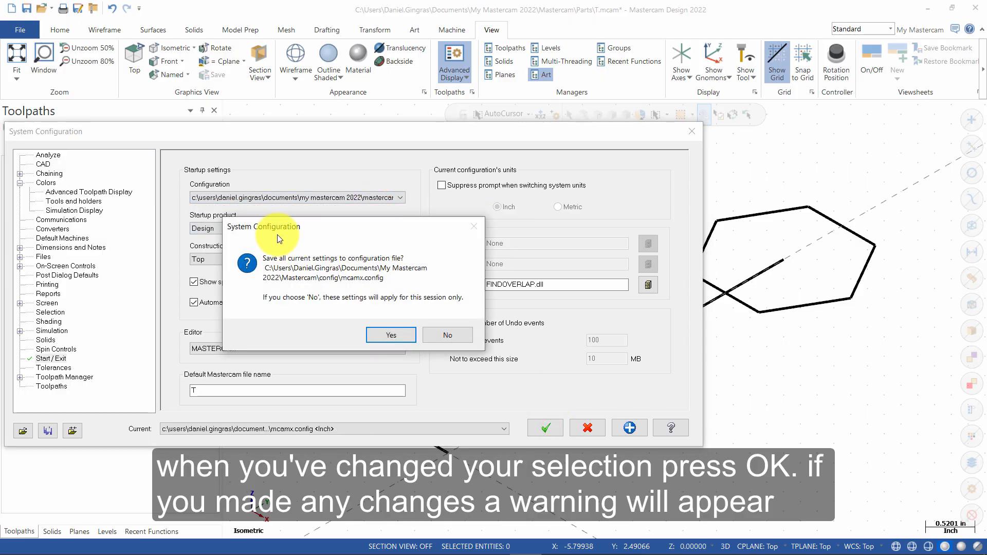
pyautogui.moveTo(436, 226)
pyautogui.mouseDown()
pyautogui.moveTo(336, 225)
pyautogui.moveTo(448, 217)
pyautogui.mouseUp()
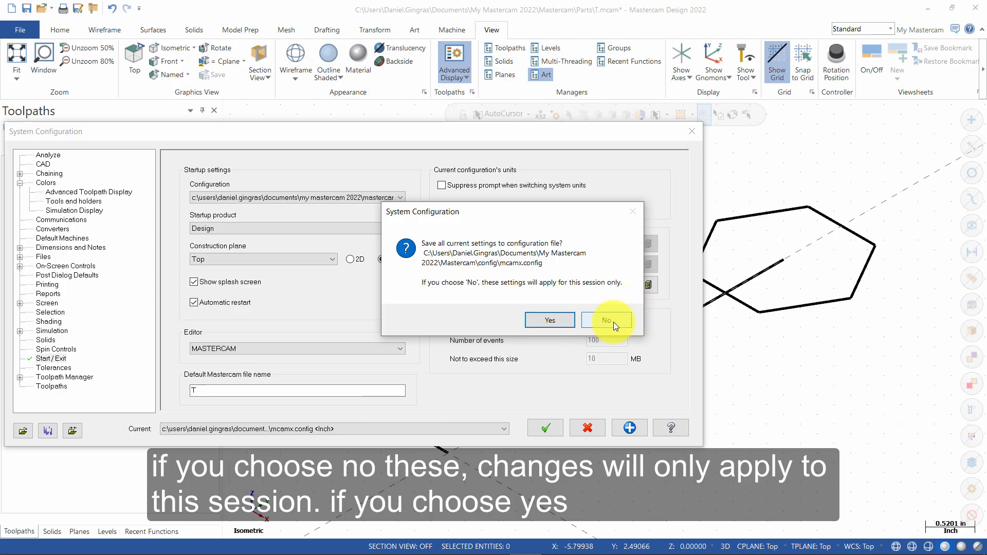
pyautogui.click(537, 319)
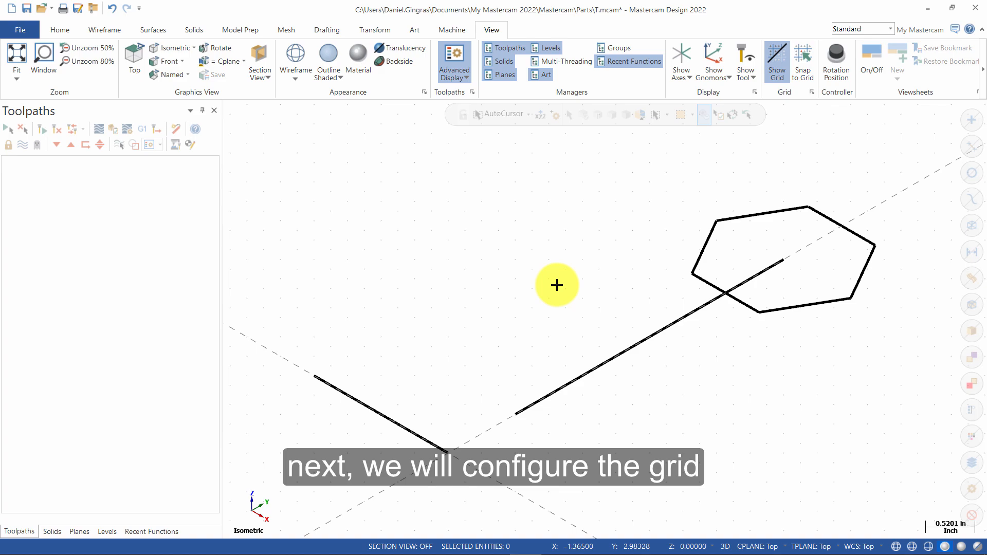
# Step: Reopen the system configuration and set the startup configuration to the inch file mcamx.config
pyautogui.click(20, 30)
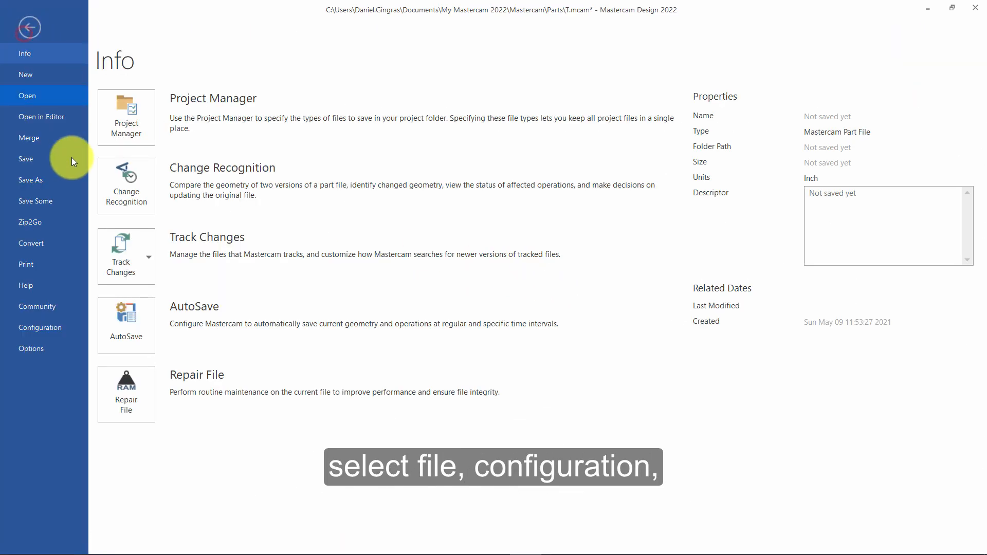
pyautogui.click(42, 325)
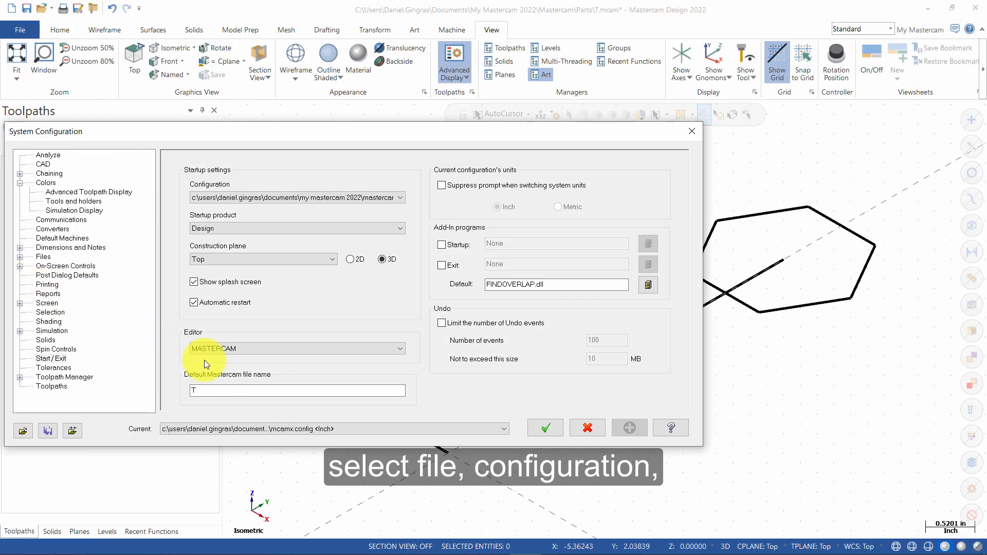
pyautogui.click(280, 198)
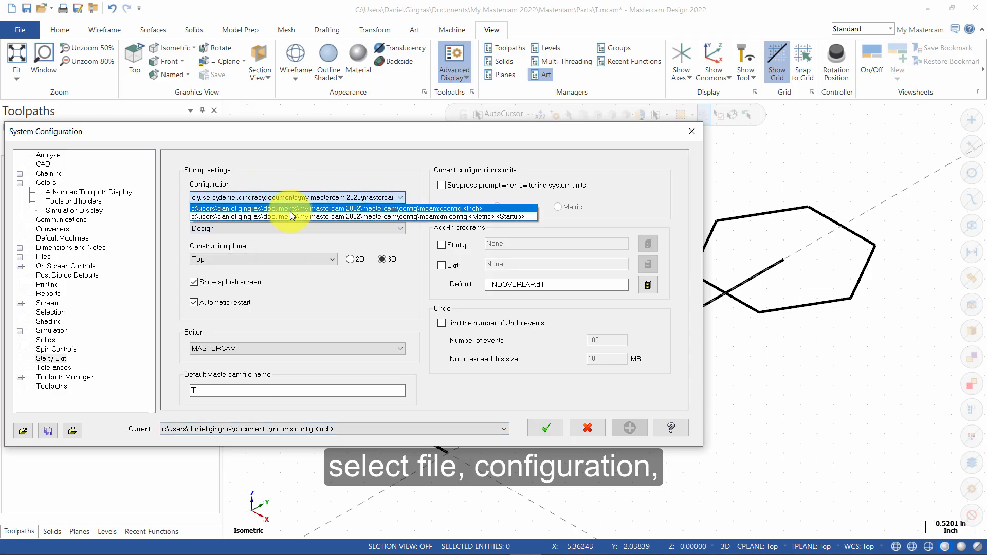
pyautogui.click(290, 209)
# Step: Review the Screen grid spacing, origin, snap and size settings, then save all current settings to the configuration file
pyautogui.click(55, 304)
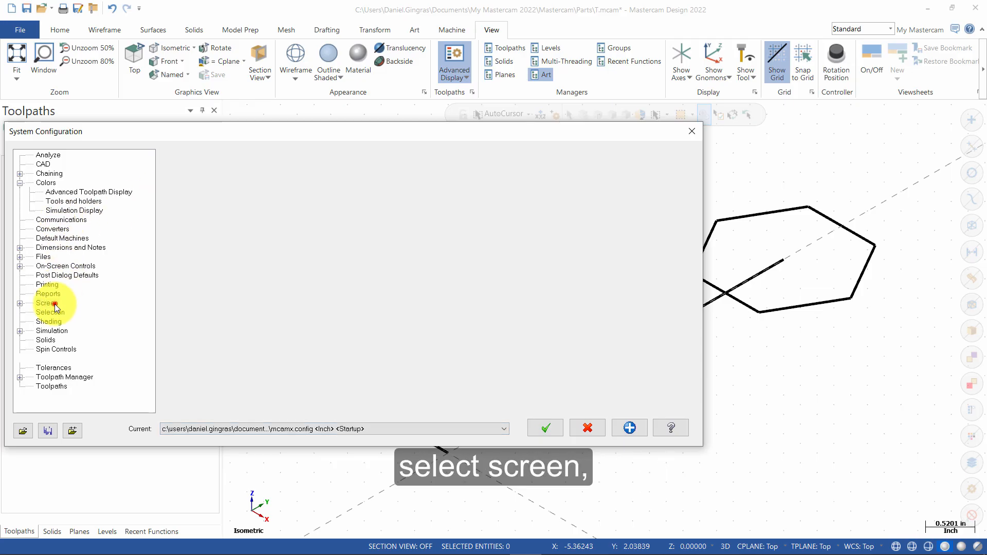
pyautogui.click(20, 303)
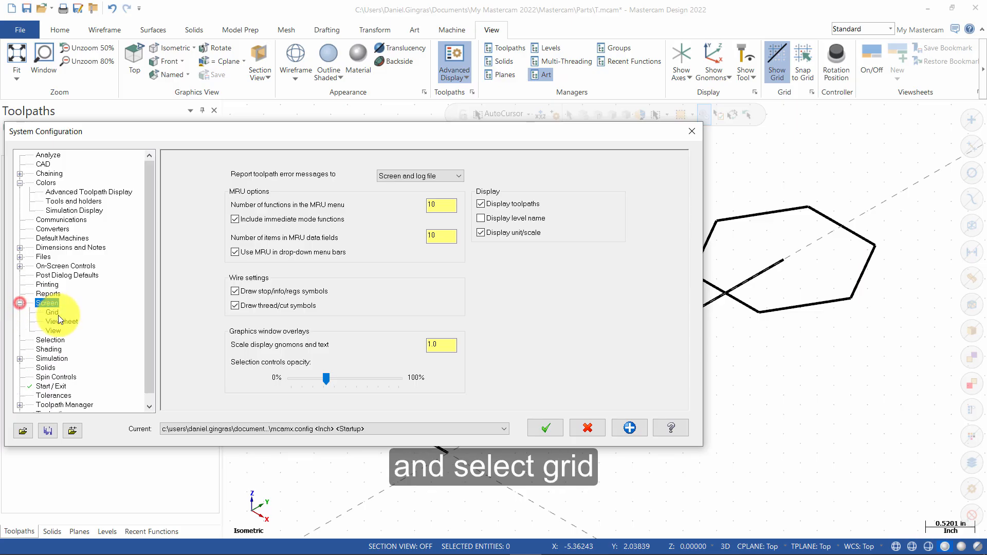
pyautogui.click(49, 312)
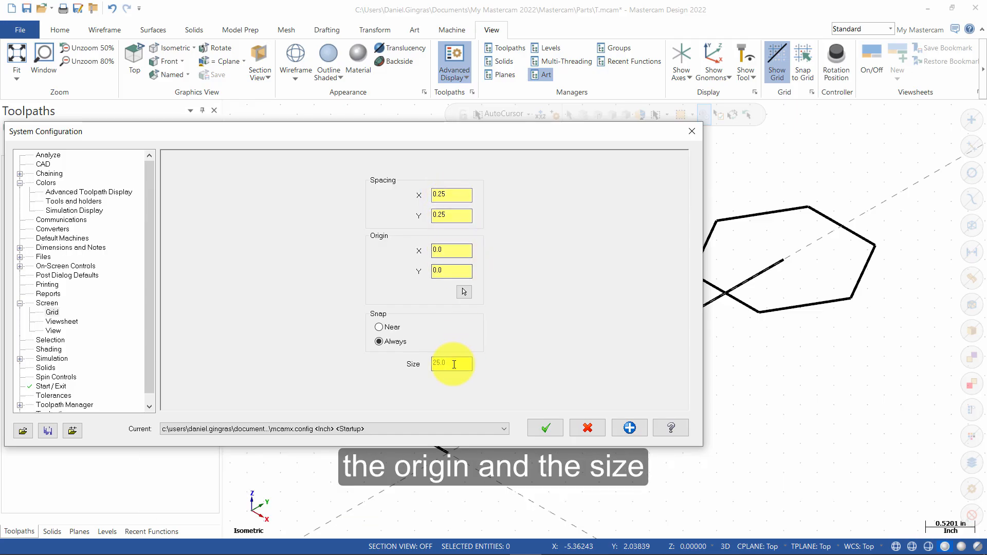
pyautogui.click(547, 434)
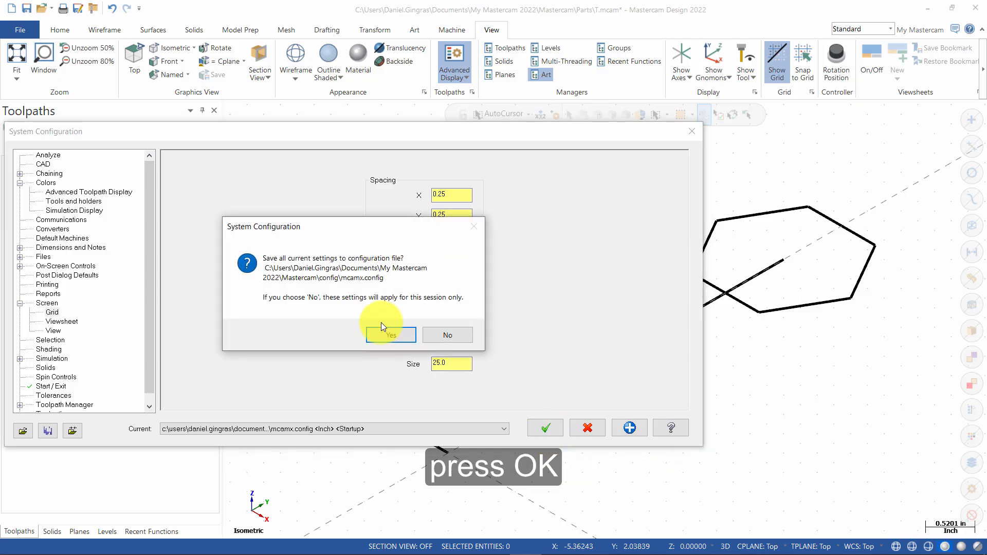
pyautogui.click(392, 337)
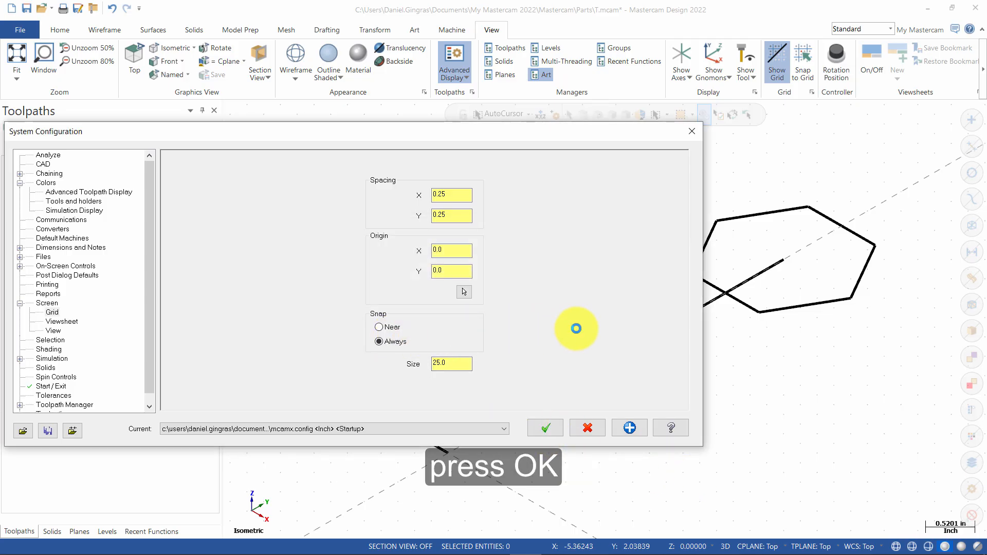